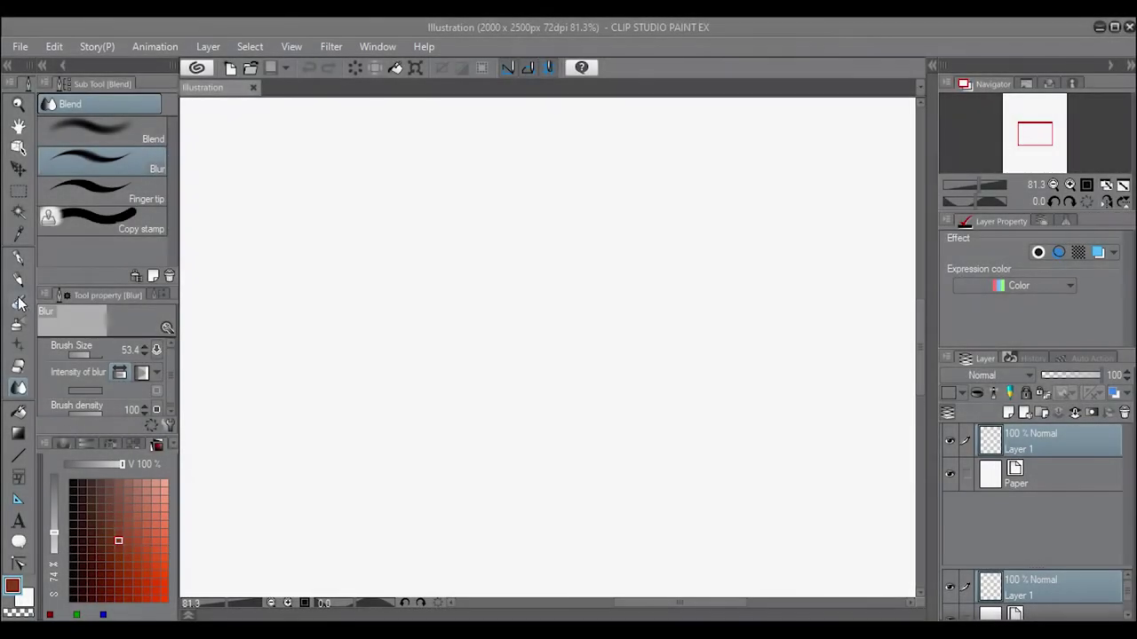
- Select the Brush tool to show the Watercolor sub tools, with Running color edge chosen
click(17, 302)
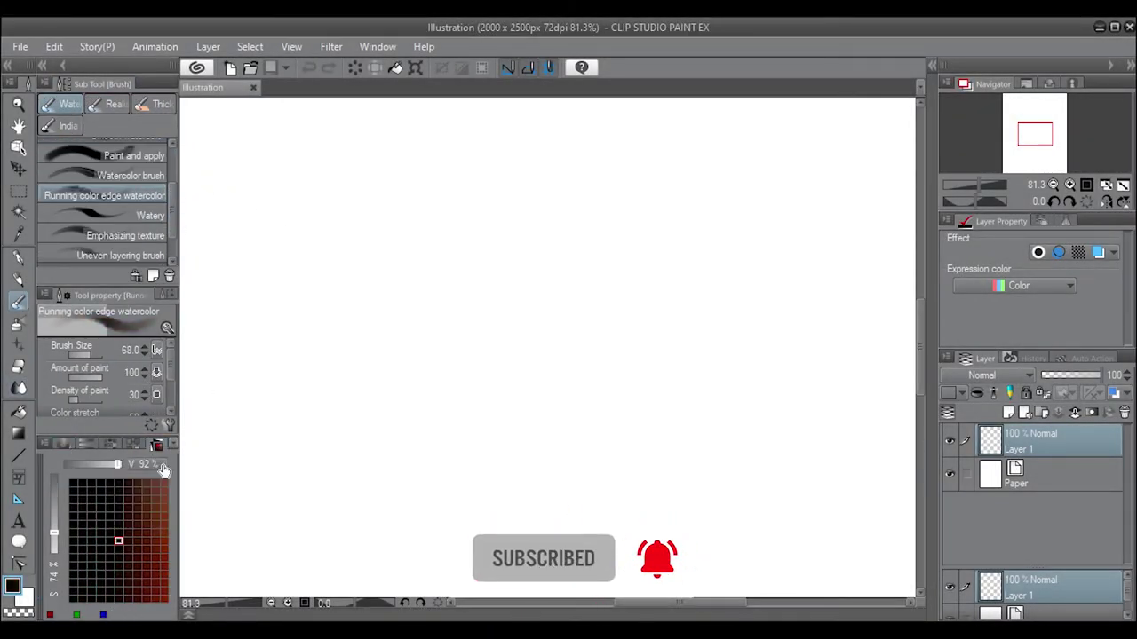
- Size the watercolour brush and paint a soft grey patch across the upper canvas
drag(100, 353, 100, 353)
drag(346, 235, 576, 204)
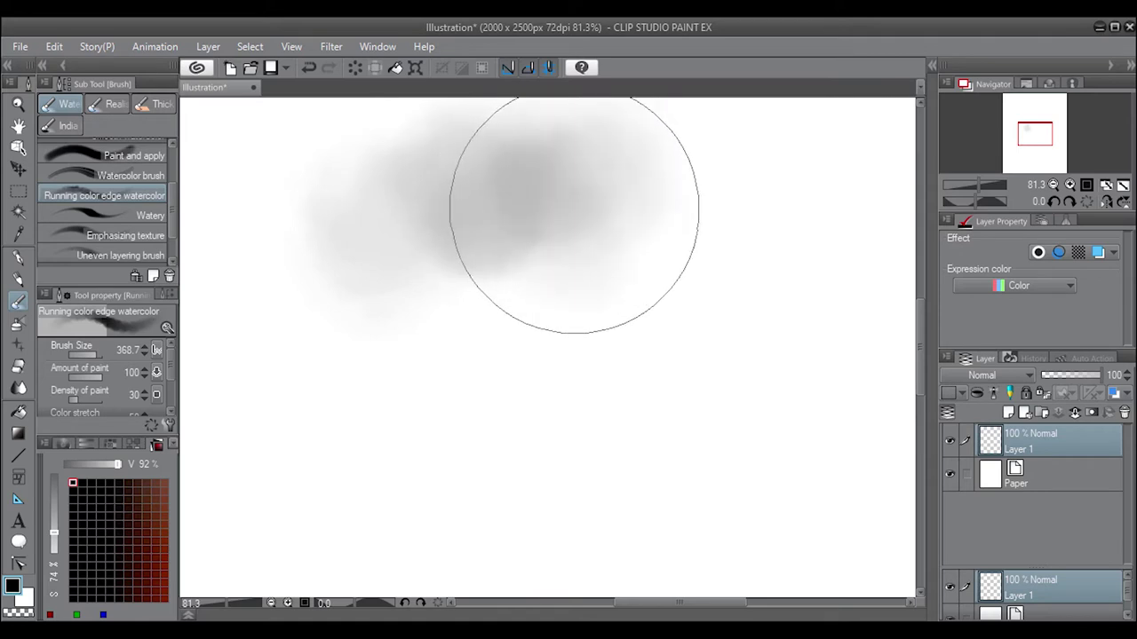
scroll(147, 204, up, 1)
- With a denser watercolour brush at about 227.5, paint darker central cloud blobs and a light lower-left cloud
click(147, 208)
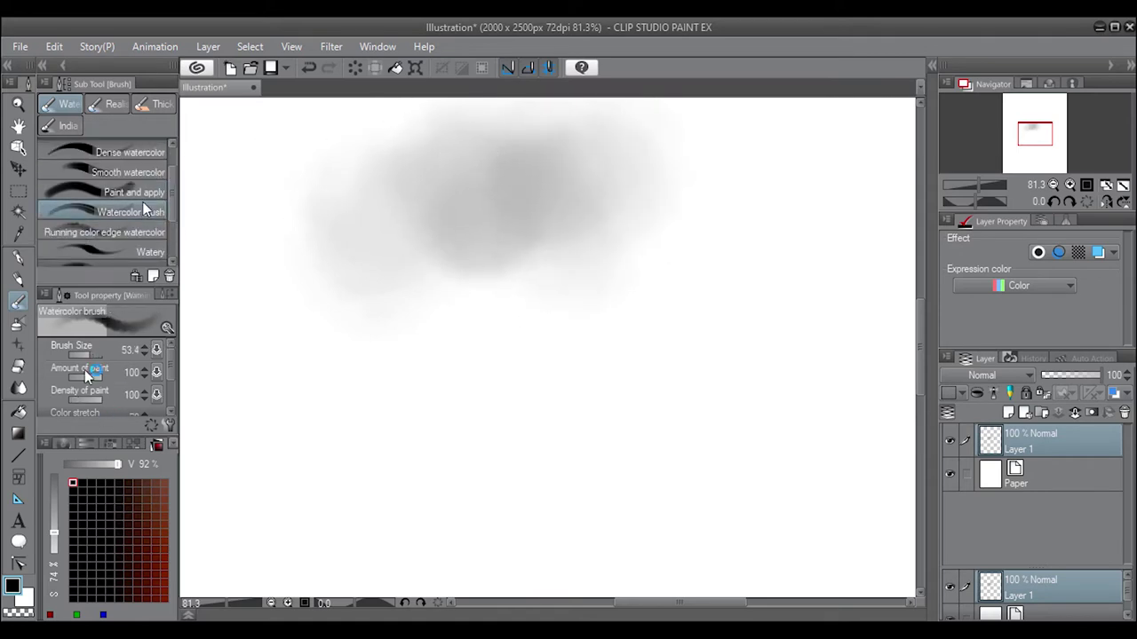
drag(88, 353, 98, 354)
mouse_move(494, 192)
mouse_down()
mouse_move(457, 178)
mouse_move(497, 190)
mouse_move(468, 180)
mouse_move(489, 127)
mouse_move(436, 152)
mouse_move(436, 204)
mouse_move(506, 215)
mouse_move(541, 190)
mouse_move(518, 139)
mouse_move(502, 203)
mouse_move(543, 161)
mouse_up()
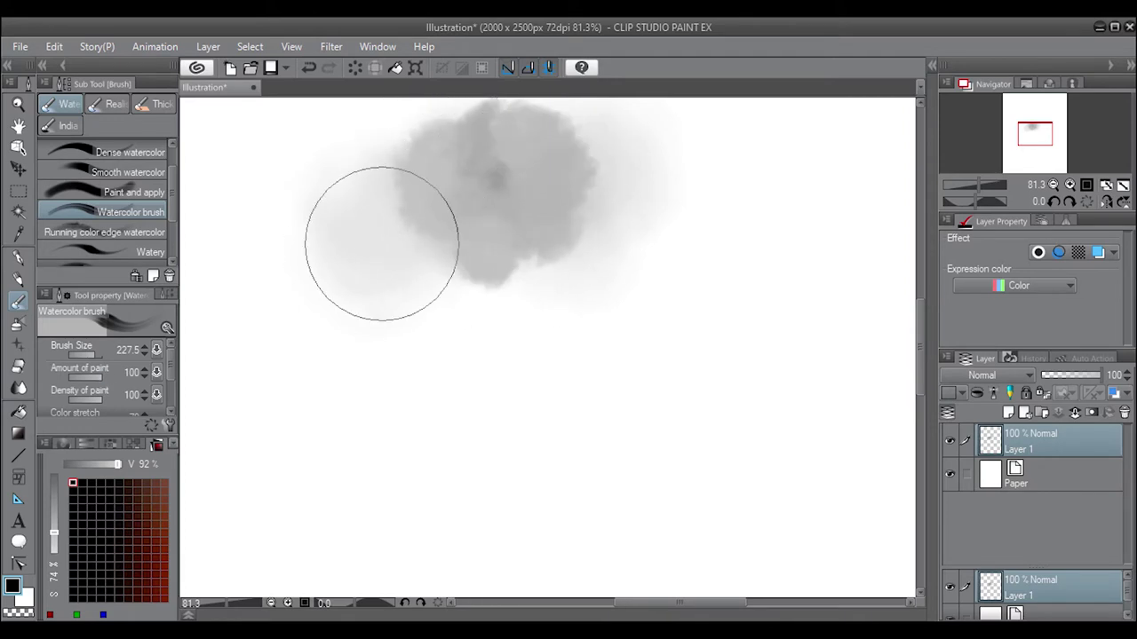
mouse_move(583, 223)
mouse_down()
mouse_move(588, 279)
mouse_move(602, 230)
mouse_move(563, 152)
mouse_move(559, 229)
mouse_move(601, 282)
mouse_move(622, 240)
mouse_move(572, 255)
mouse_move(643, 258)
mouse_move(660, 166)
mouse_move(647, 166)
mouse_move(635, 219)
mouse_move(610, 216)
mouse_move(601, 190)
mouse_move(584, 198)
mouse_move(583, 234)
mouse_move(545, 158)
mouse_move(570, 133)
mouse_move(673, 127)
mouse_move(673, 165)
mouse_move(654, 177)
mouse_move(641, 161)
mouse_move(672, 178)
mouse_move(663, 221)
mouse_move(719, 267)
mouse_move(647, 198)
mouse_move(665, 284)
mouse_move(705, 317)
mouse_move(664, 296)
mouse_move(756, 251)
mouse_move(723, 226)
mouse_move(683, 292)
mouse_move(674, 280)
mouse_move(604, 332)
mouse_move(542, 304)
mouse_move(582, 271)
mouse_move(622, 284)
mouse_move(545, 279)
mouse_move(659, 329)
mouse_move(656, 347)
mouse_move(698, 330)
mouse_move(705, 355)
mouse_move(783, 311)
mouse_move(736, 292)
mouse_move(708, 292)
mouse_move(737, 299)
mouse_move(700, 415)
mouse_move(609, 414)
mouse_move(754, 385)
mouse_move(483, 356)
mouse_move(483, 310)
mouse_move(414, 229)
mouse_move(406, 329)
mouse_move(524, 364)
mouse_move(596, 329)
mouse_move(559, 355)
mouse_move(551, 305)
mouse_move(513, 262)
mouse_move(490, 257)
mouse_move(536, 267)
mouse_move(743, 375)
mouse_move(693, 402)
mouse_move(786, 343)
mouse_move(690, 477)
mouse_move(843, 336)
mouse_move(725, 465)
mouse_move(751, 325)
mouse_move(751, 172)
mouse_move(703, 347)
mouse_move(741, 356)
mouse_move(717, 348)
mouse_move(728, 335)
mouse_move(758, 360)
mouse_move(802, 297)
mouse_move(826, 317)
mouse_move(838, 313)
mouse_move(806, 350)
mouse_move(748, 292)
mouse_move(773, 254)
mouse_move(777, 291)
mouse_move(761, 317)
mouse_move(685, 394)
mouse_move(688, 371)
mouse_move(609, 343)
mouse_move(680, 350)
mouse_move(616, 330)
mouse_move(668, 302)
mouse_up()
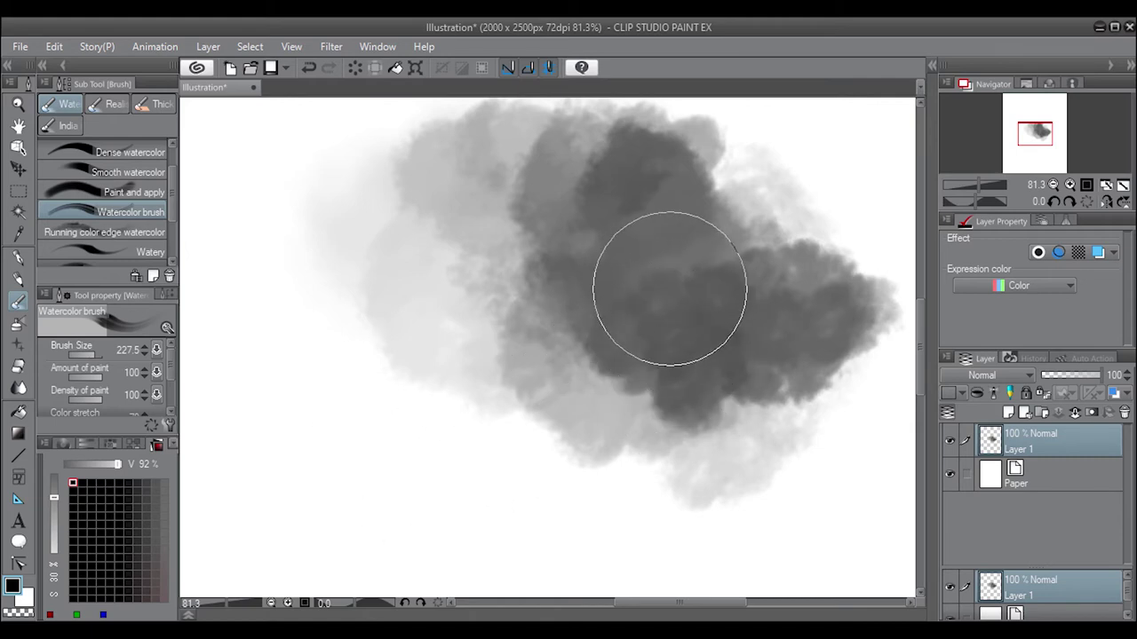
mouse_move(244, 458)
mouse_down()
mouse_move(241, 482)
mouse_move(267, 507)
mouse_move(384, 562)
mouse_move(241, 462)
mouse_up()
- Switch from the pen tools to the Darker pencil for sketching the forehead line
key(p)
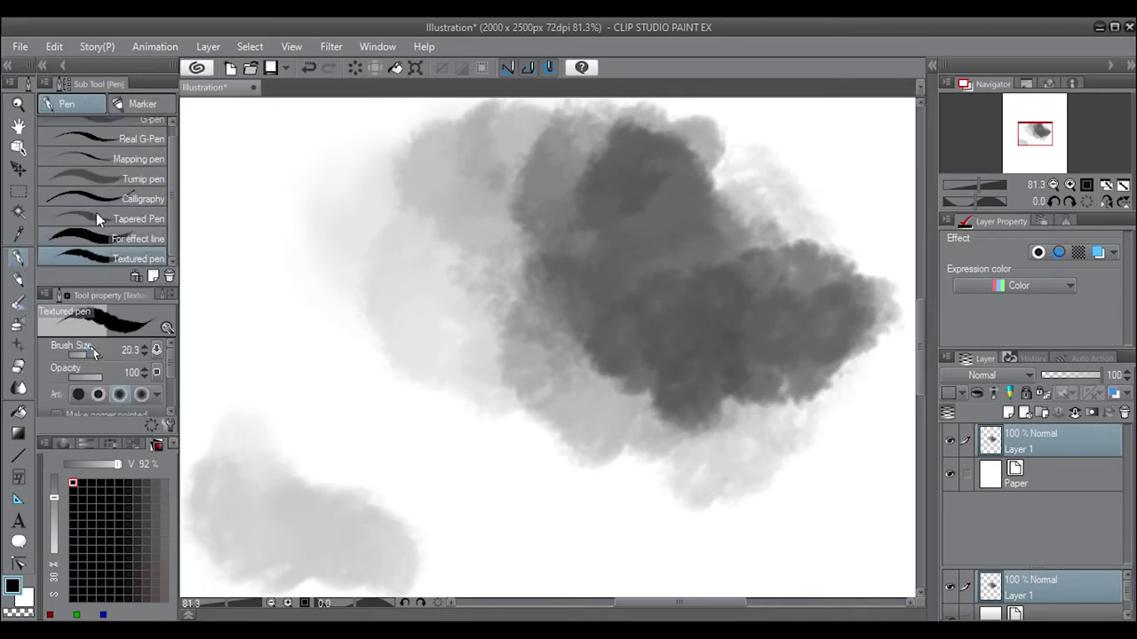
click(123, 199)
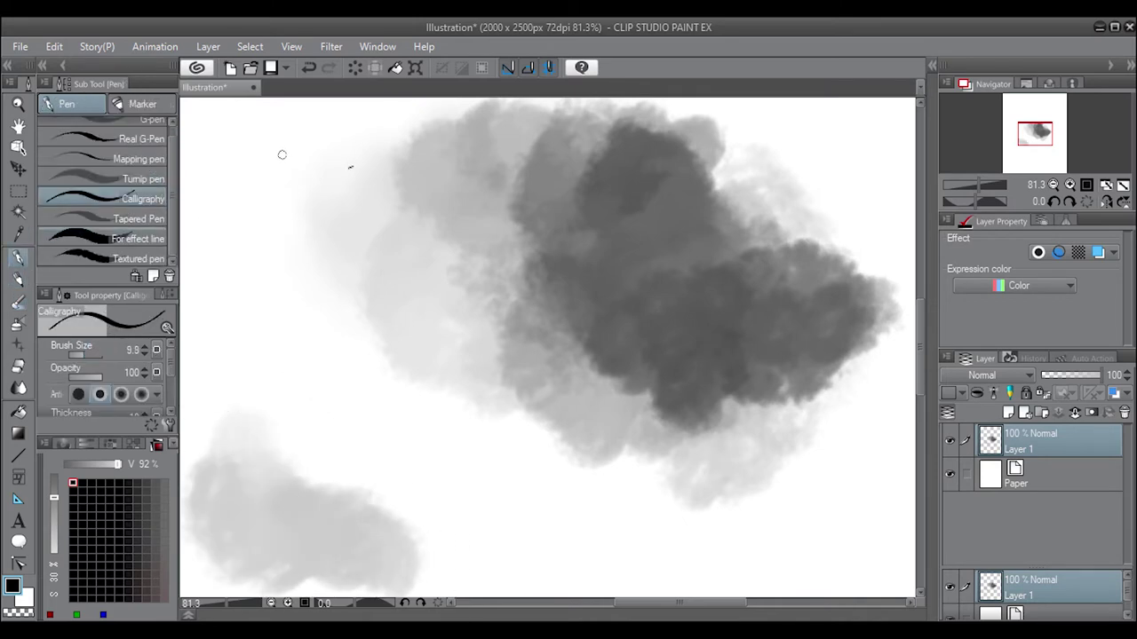
key(p)
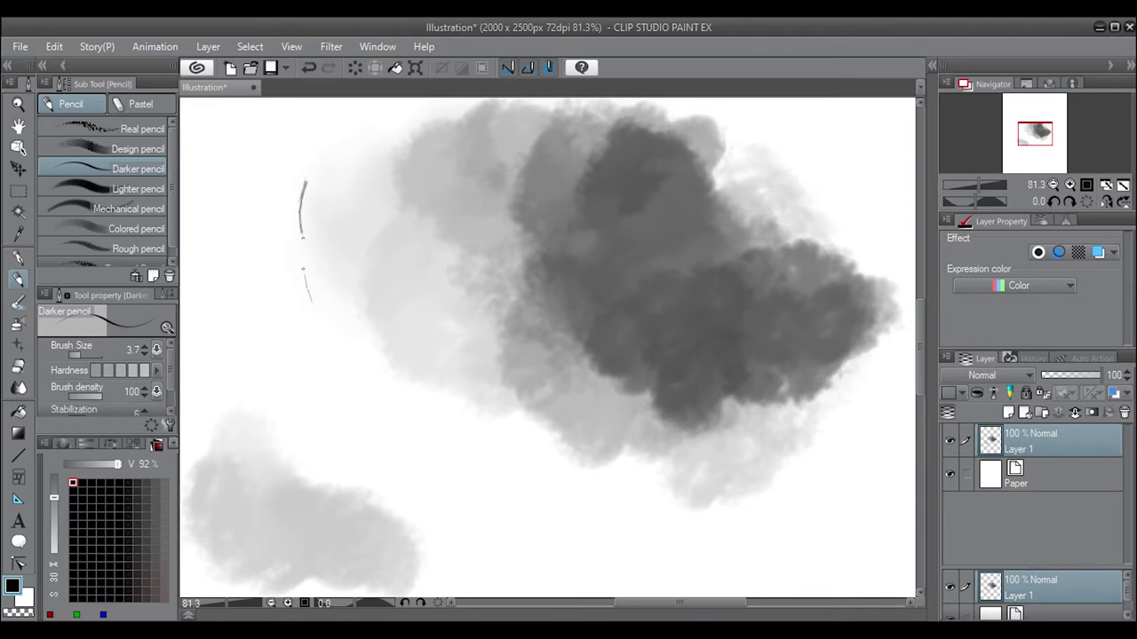
- Retrace and darken the forehead outline, extending it down toward the nose
drag(305, 182, 312, 302)
drag(303, 192, 300, 263)
drag(316, 306, 282, 406)
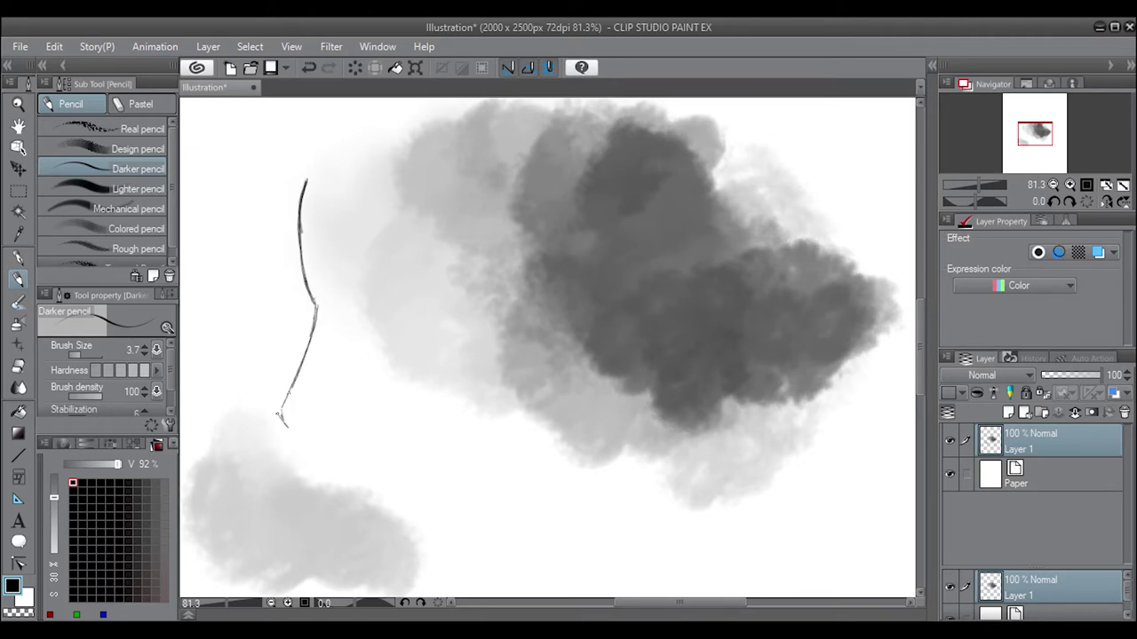
key(ctrl+z)
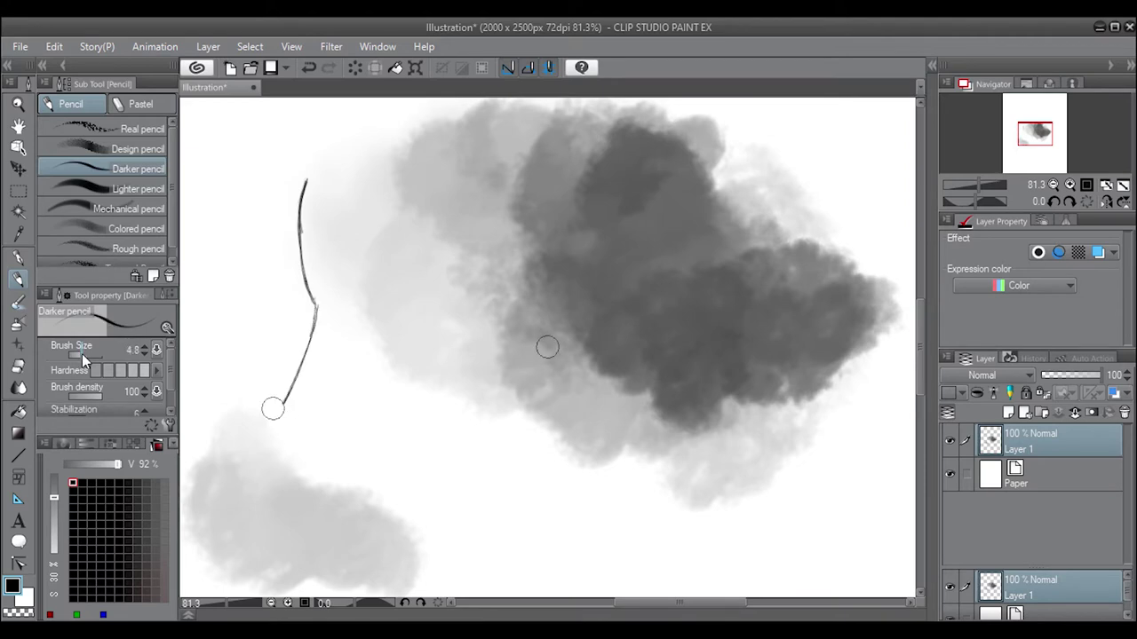
- Redraw the lower outline with a thicker pencil and paint white over the cloud under the chin
key(bracketright)
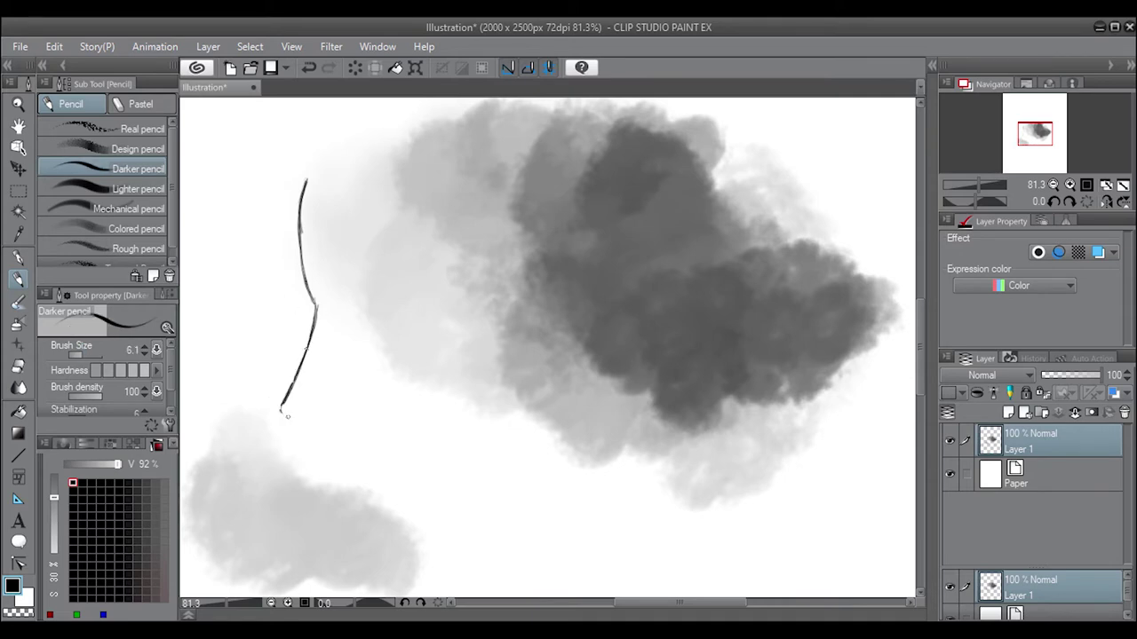
drag(311, 343, 286, 426)
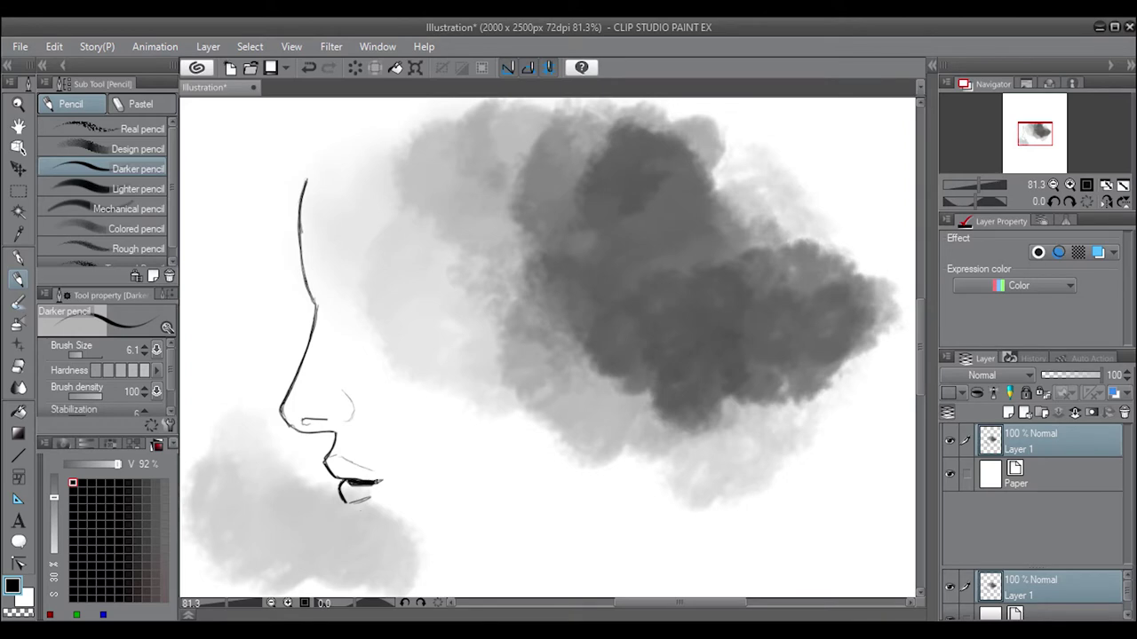
mouse_move(429, 546)
mouse_down()
mouse_move(388, 500)
mouse_move(368, 520)
mouse_move(346, 500)
mouse_move(335, 513)
mouse_move(350, 571)
mouse_move(349, 537)
mouse_move(345, 578)
mouse_up()
mouse_move(353, 502)
mouse_down()
mouse_move(370, 500)
mouse_move(352, 483)
mouse_move(349, 504)
mouse_up()
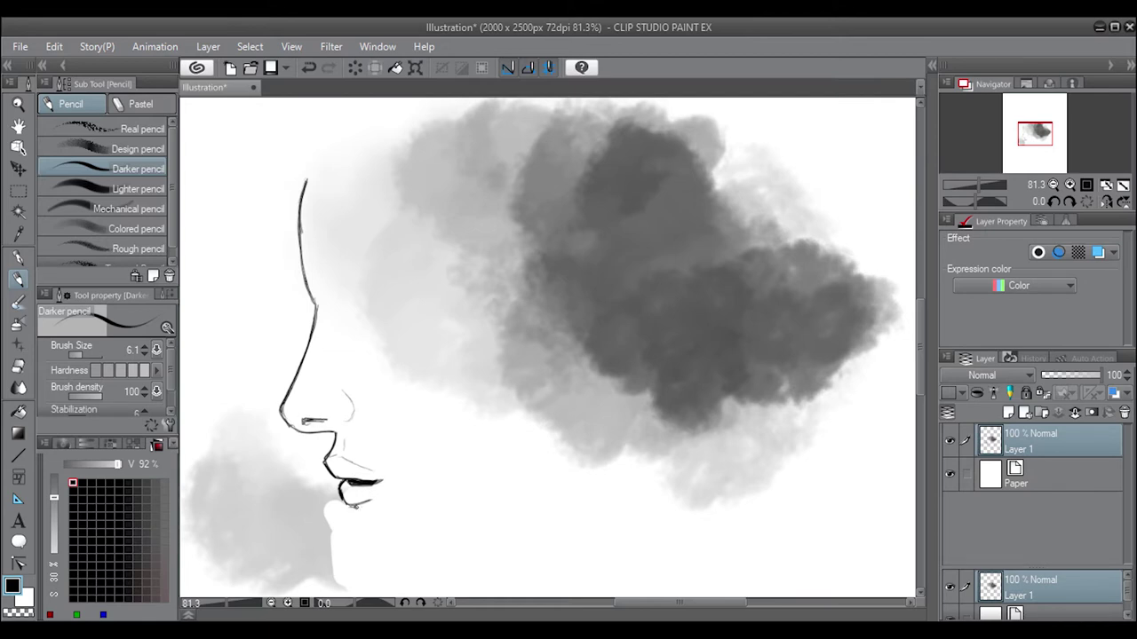
- Clear the grey bump beside the chin to white and try several chin strokes, undoing rejects
scroll(328, 474, down, 2)
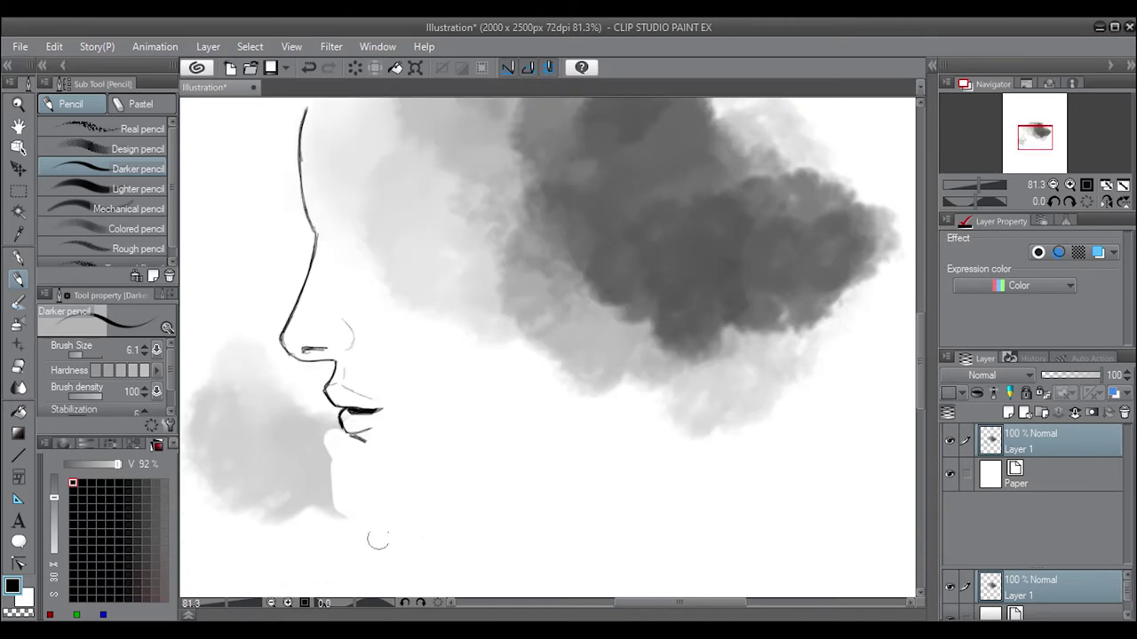
drag(328, 461, 288, 503)
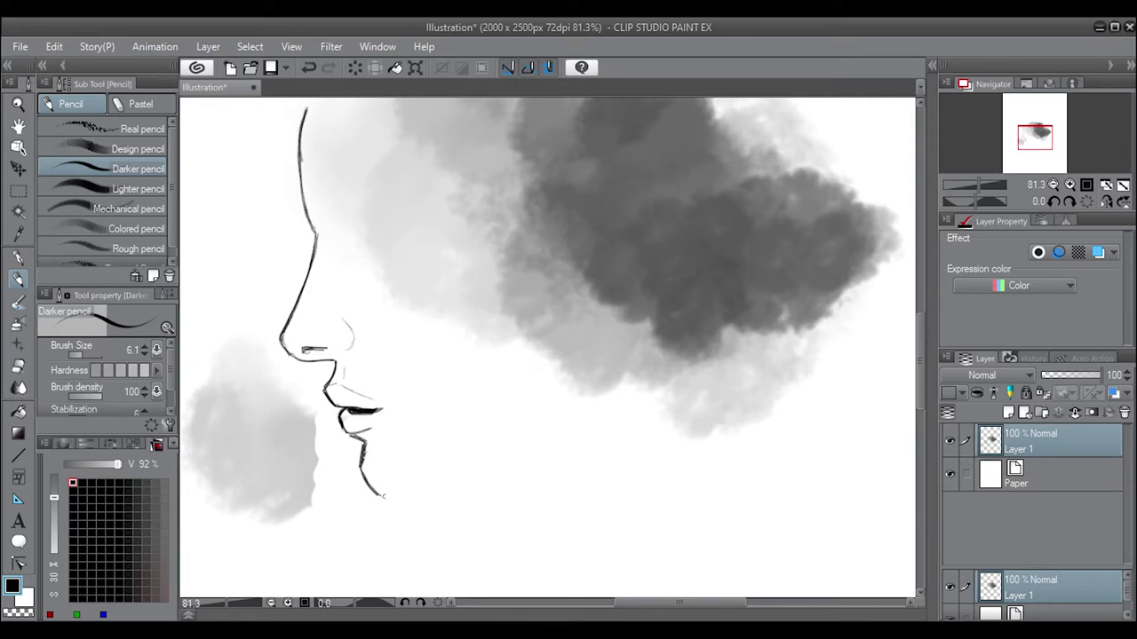
drag(359, 444, 387, 497)
key(ctrl+z)
drag(360, 455, 400, 500)
key(ctrl+z)
key(ctrl+z)
key(ctrl+z)
drag(350, 434, 369, 439)
key(ctrl+z)
- Extend and darken the chin line down toward the jaw
drag(359, 473, 371, 487)
drag(360, 473, 398, 499)
mouse_move(358, 464)
mouse_down()
mouse_move(410, 499)
mouse_move(484, 465)
mouse_up()
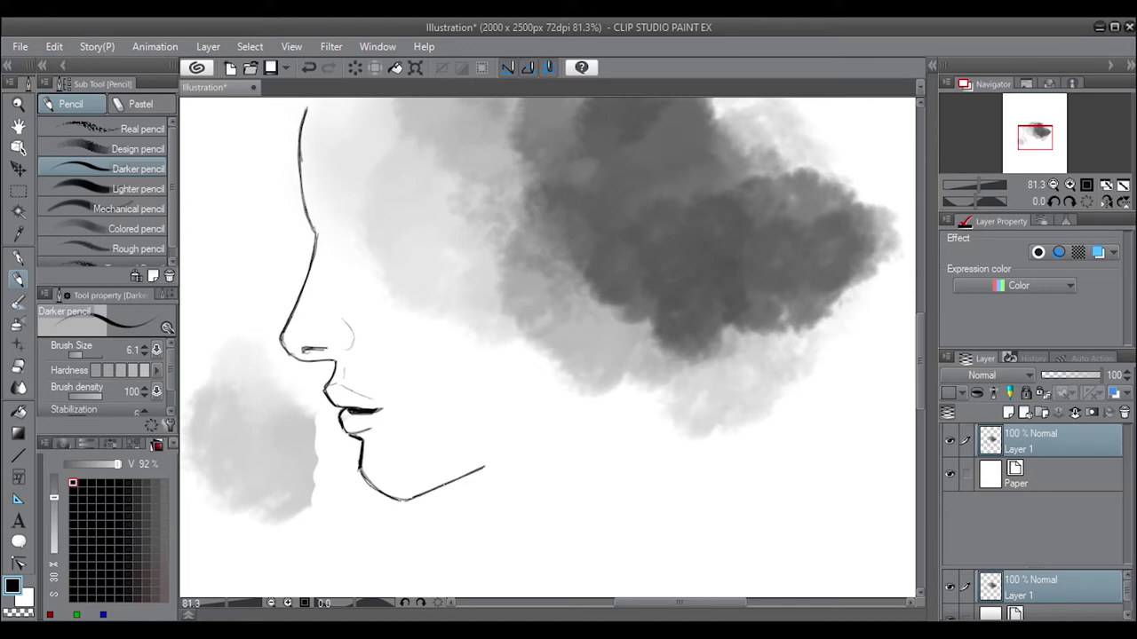
drag(358, 472, 410, 501)
key(ctrl+z)
- Extend the jaw into a long downward neck line and zoom out to the whole page
mouse_move(460, 478)
mouse_down()
mouse_move(515, 486)
mouse_move(603, 590)
mouse_up()
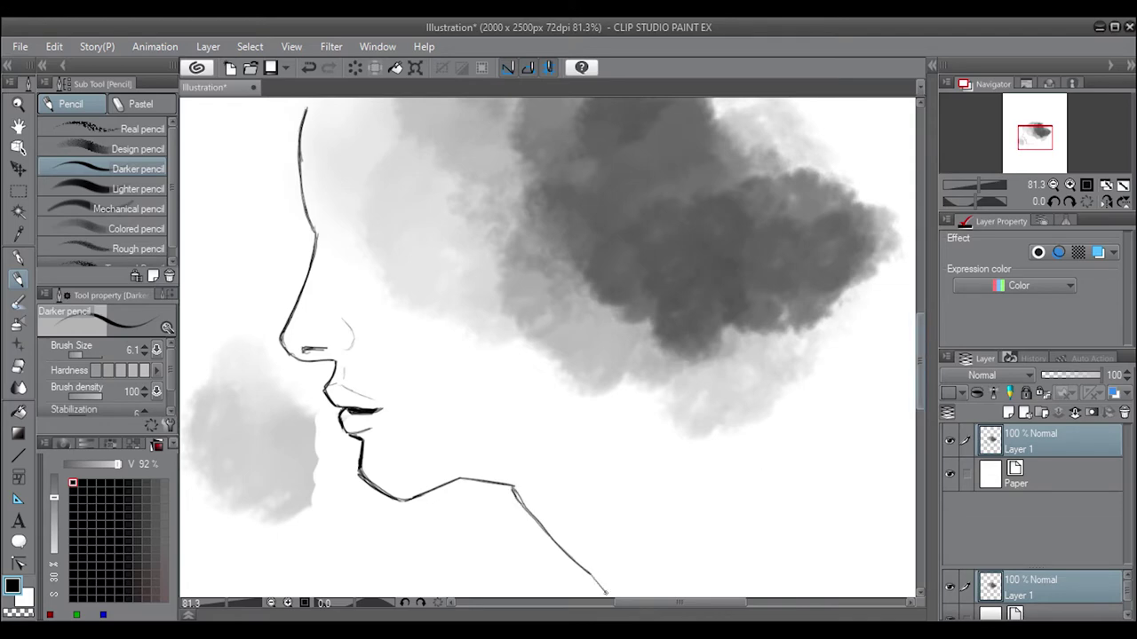
mouse_move(921, 360)
mouse_down()
mouse_move(918, 497)
mouse_move(918, 480)
mouse_up()
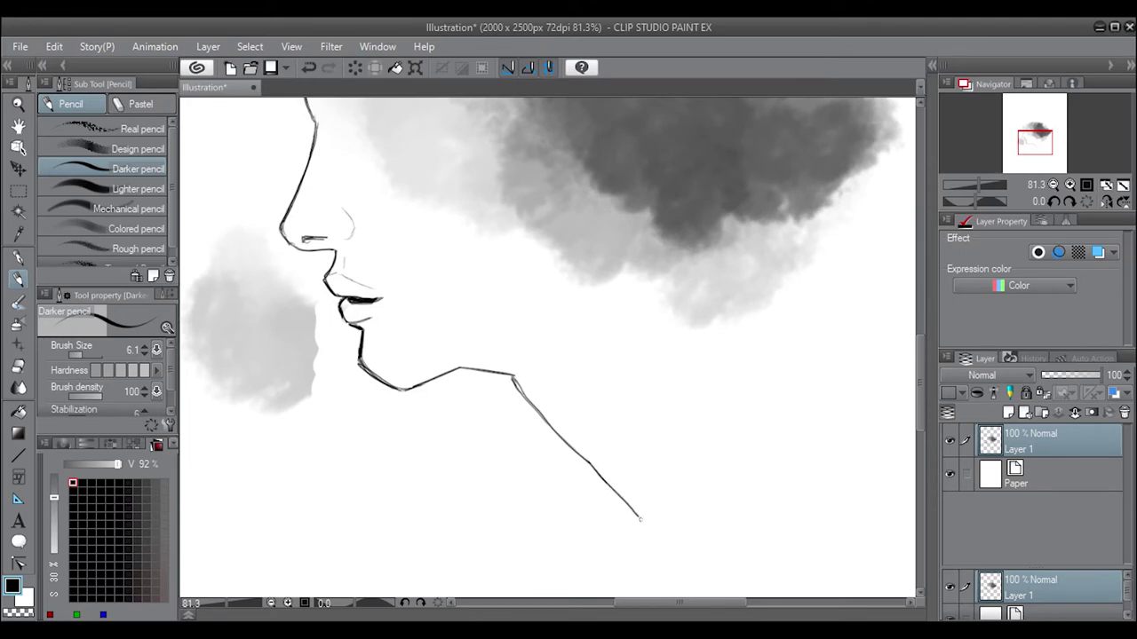
drag(608, 484, 666, 563)
key(ctrl+z)
key(ctrl+y)
drag(977, 185, 972, 187)
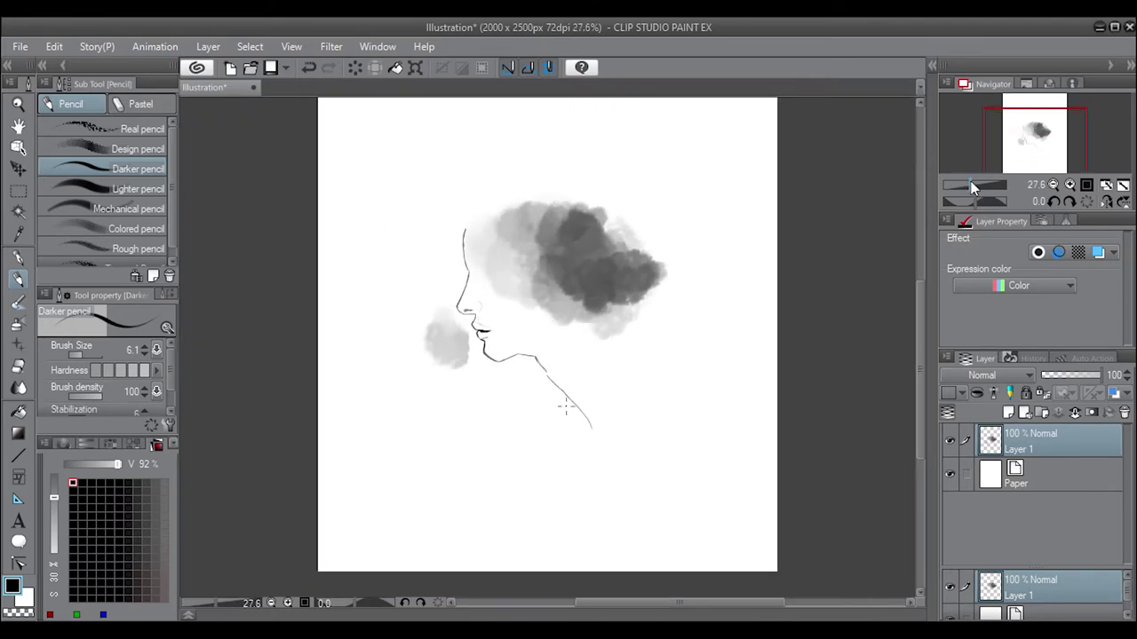
- Add a curve beside the neck and a thick size-25.9 back-of-neck stroke, then zoom to 65.5%
scroll(573, 400, up, 1)
drag(572, 401, 583, 450)
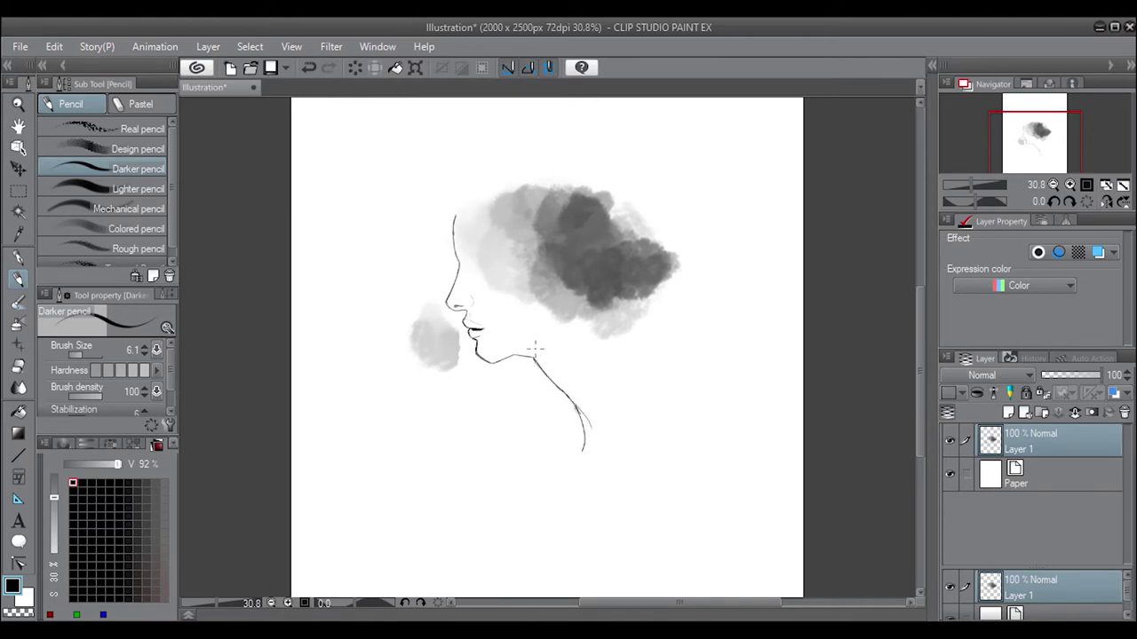
mouse_move(535, 359)
mouse_down()
mouse_move(575, 408)
mouse_move(579, 450)
mouse_move(571, 422)
mouse_move(580, 447)
mouse_move(517, 501)
mouse_up()
key(ctrl+z)
drag(556, 391, 538, 491)
key(ctrl+z)
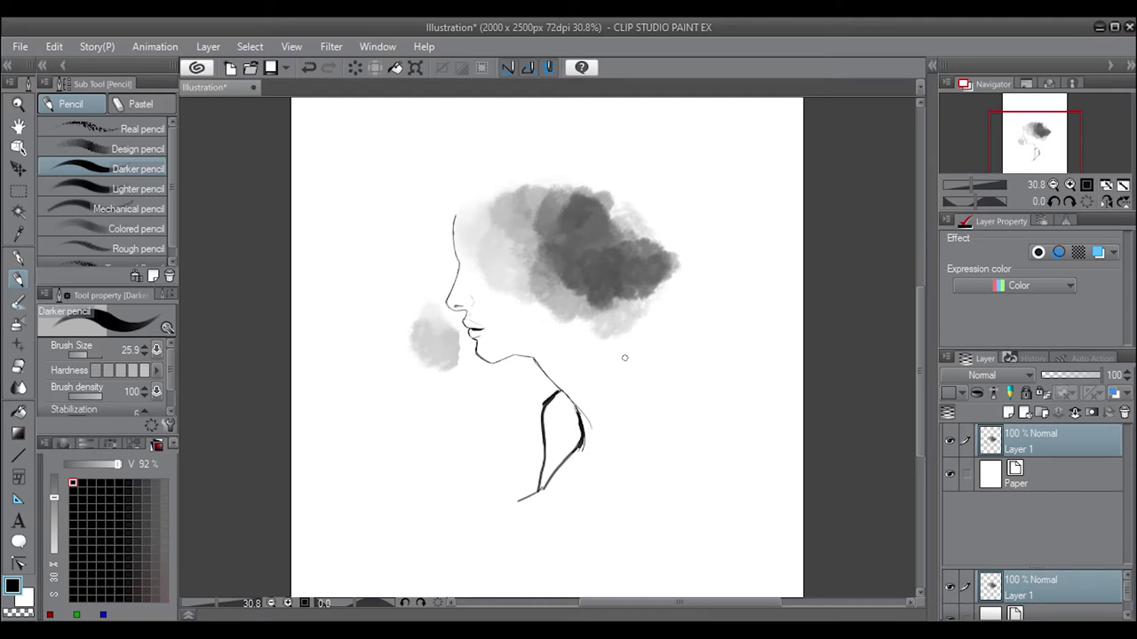
drag(972, 184, 977, 183)
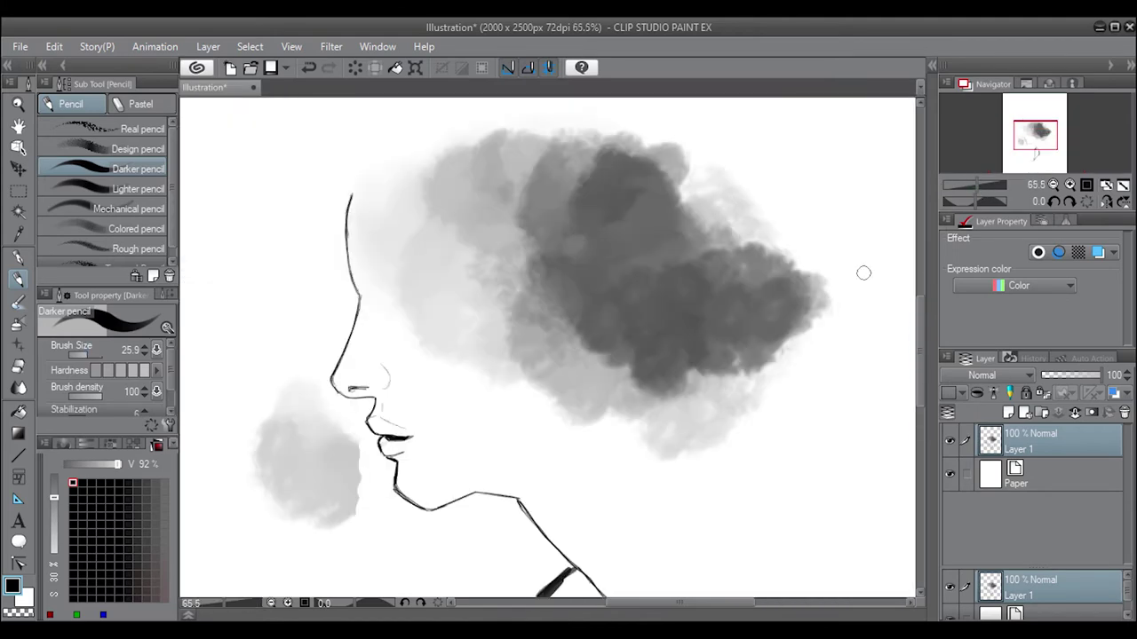
- Shrink the pencil, then touch up the forehead junction and sketch the eye shape
key(bracketleft)
mouse_move(355, 186)
mouse_down()
mouse_move(350, 240)
mouse_move(365, 189)
mouse_move(348, 253)
mouse_up()
key(ctrl+z)
key(ctrl+z)
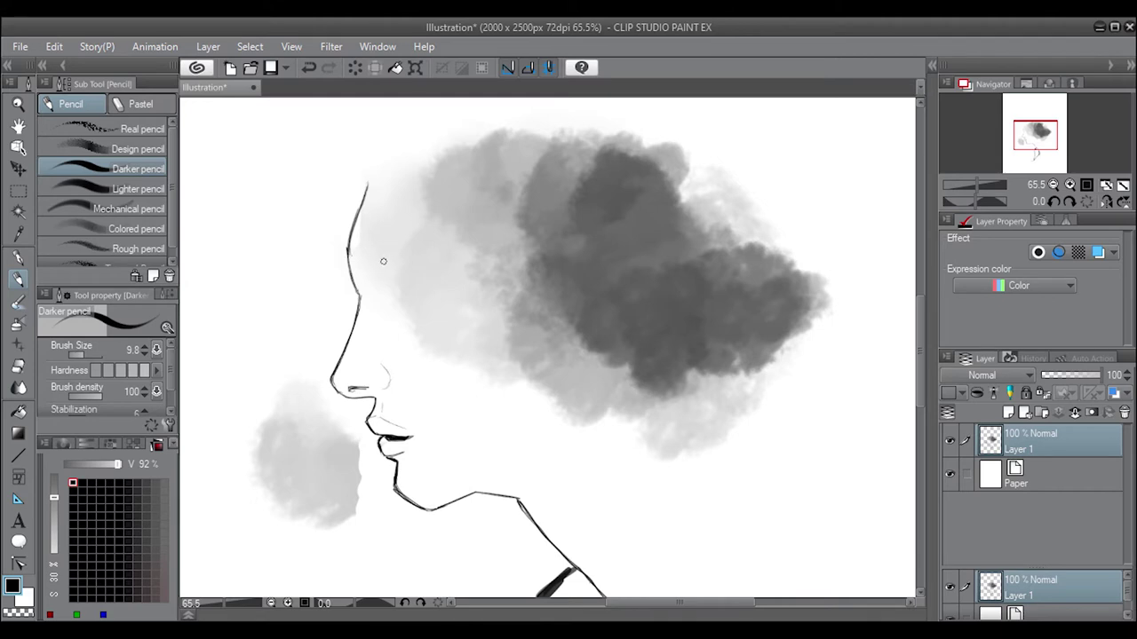
mouse_move(373, 269)
mouse_down()
mouse_move(385, 296)
mouse_move(419, 288)
mouse_move(372, 306)
mouse_move(426, 273)
mouse_up()
key(ctrl+z)
key(ctrl+z)
mouse_move(350, 250)
mouse_down()
mouse_move(408, 238)
mouse_move(354, 248)
mouse_up()
- Thicken the eyebrow, add a line above it, and darken the nose bridge
mouse_move(379, 246)
mouse_down()
mouse_move(410, 236)
mouse_move(354, 246)
mouse_move(385, 236)
mouse_up()
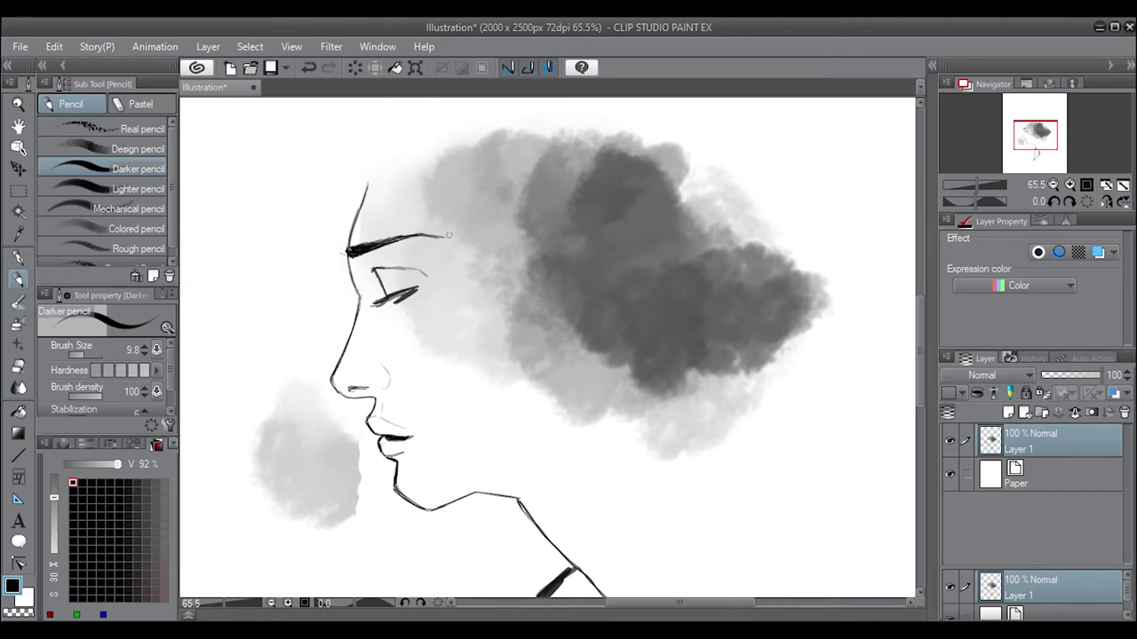
mouse_move(376, 238)
mouse_down()
mouse_move(444, 226)
mouse_move(396, 263)
mouse_up()
drag(350, 257, 361, 302)
drag(351, 260, 364, 302)
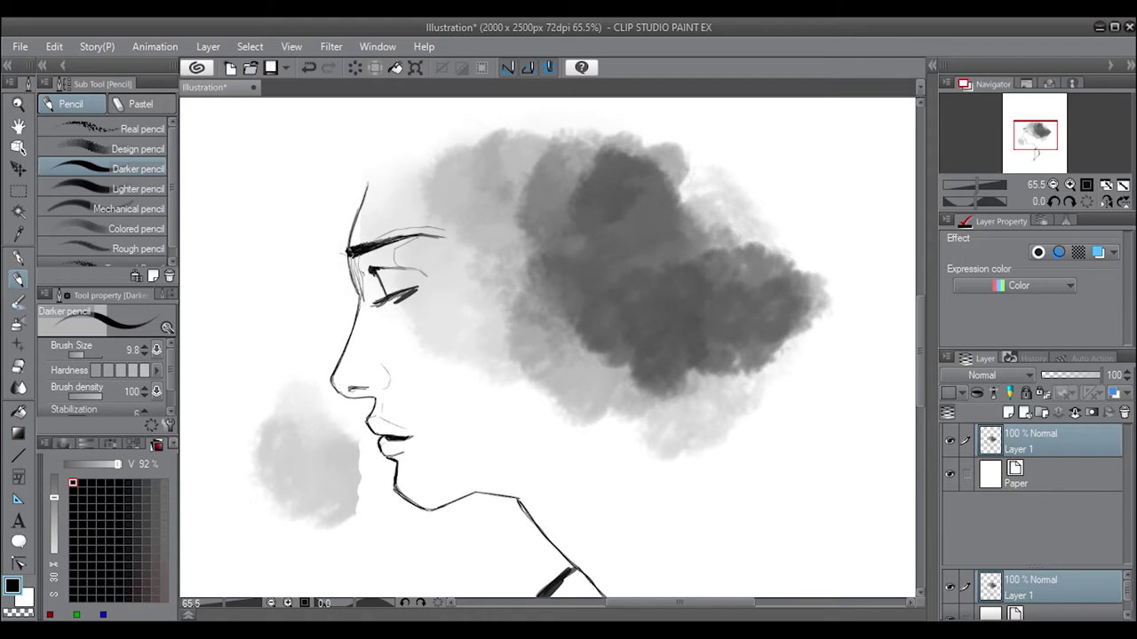
- Erase the old thin forehead line and redraw it reaching higher, retrying with undo and redo
mouse_move(369, 188)
mouse_down()
mouse_move(346, 236)
mouse_move(366, 191)
mouse_up()
drag(360, 119, 345, 241)
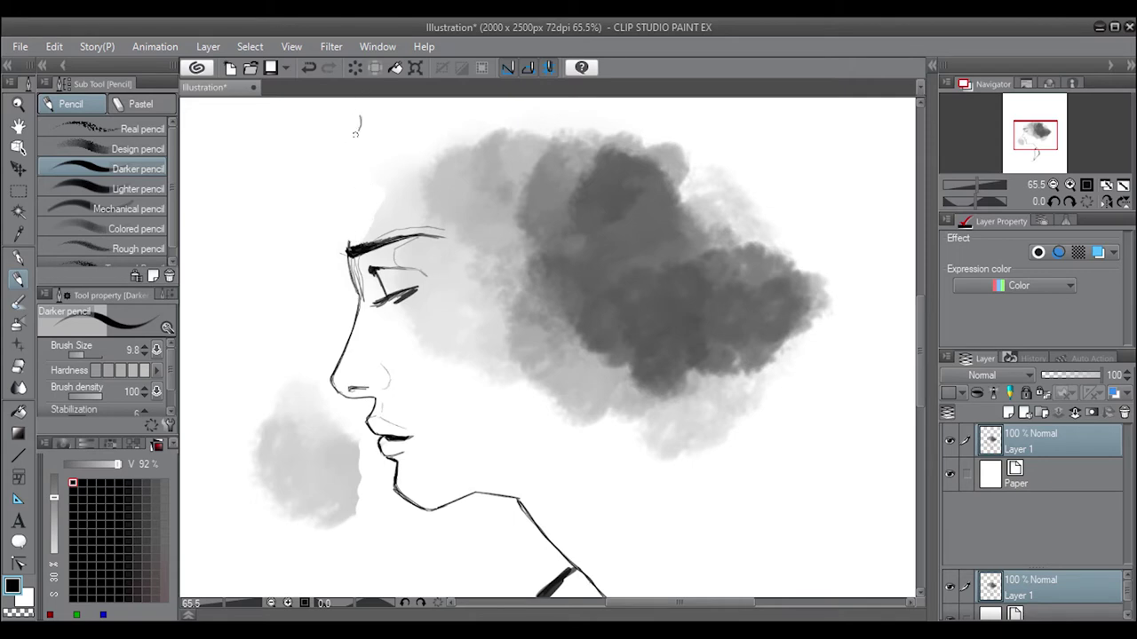
drag(348, 176, 345, 241)
key(ctrl+z)
drag(367, 118, 344, 241)
key(ctrl+z)
key(ctrl+y)
key(ctrl+z)
- Darken the upper forehead up to the crown and draw the top of the head toward the hair
drag(362, 117, 348, 188)
drag(362, 119, 346, 206)
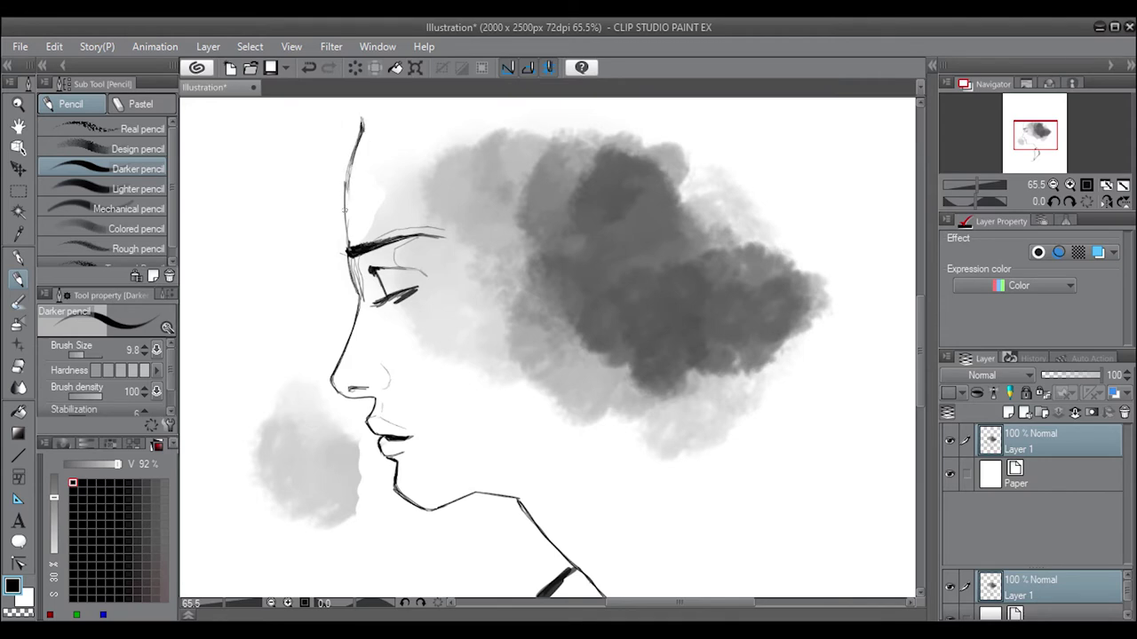
drag(361, 119, 347, 212)
mouse_move(362, 125)
mouse_down()
mouse_move(458, 149)
mouse_move(365, 127)
mouse_up()
drag(438, 146, 462, 154)
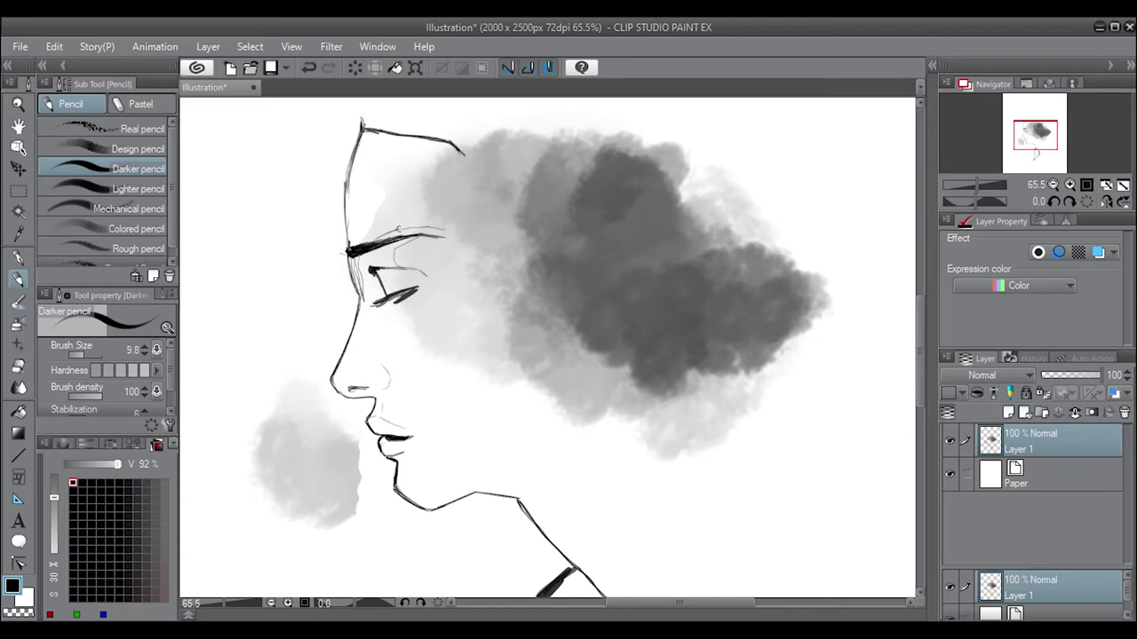
- Extend the eyebrow right, hatch the upper eyelid, and darken the lower eyelid line
mouse_move(428, 227)
mouse_down()
mouse_move(457, 234)
mouse_move(446, 244)
mouse_up()
drag(364, 257, 369, 295)
mouse_move(362, 256)
mouse_down()
mouse_move(366, 284)
mouse_move(417, 290)
mouse_up()
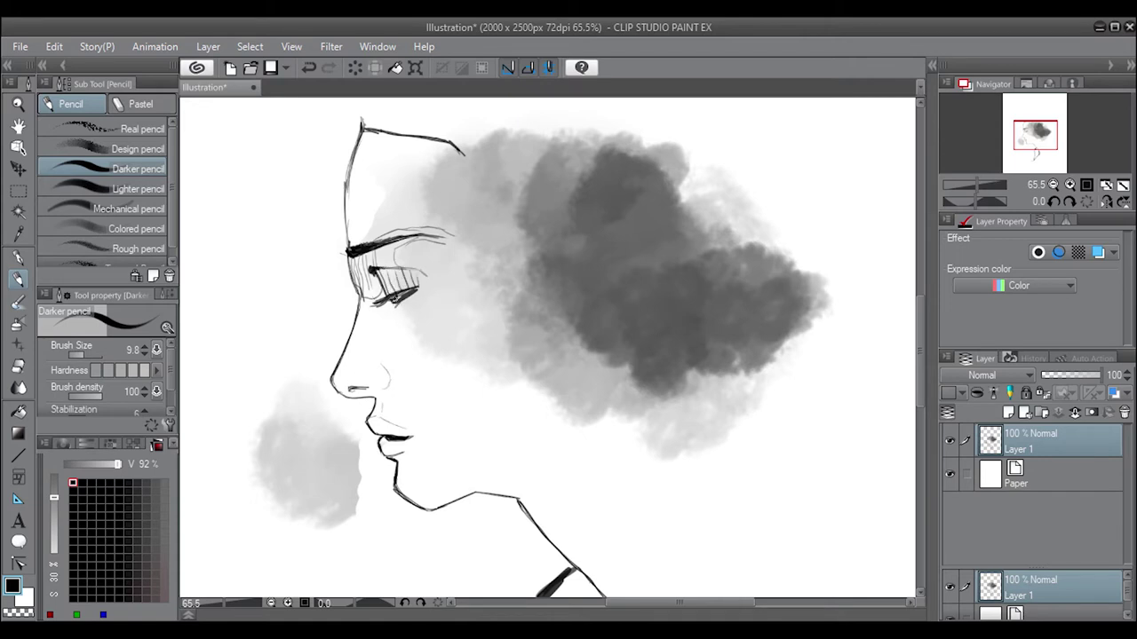
mouse_move(390, 306)
mouse_down()
mouse_move(426, 275)
mouse_move(370, 297)
mouse_up()
- Shade the upper eyelid in light grey with the Colored pencil at size 53.4, returning to Darker pencil
alt+click(340, 281)
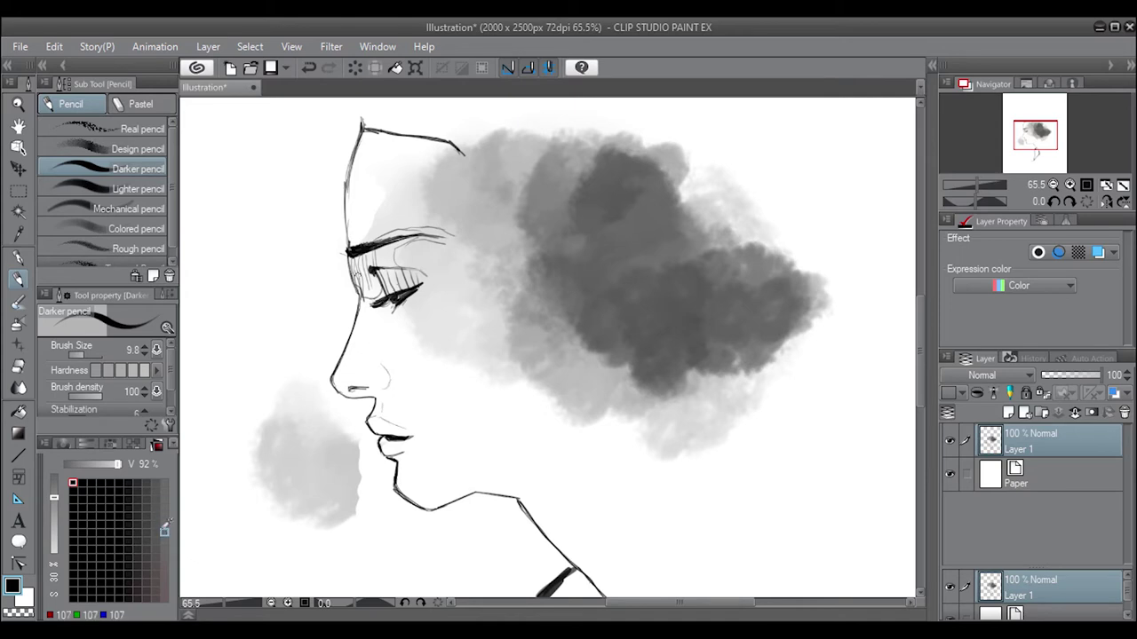
click(133, 228)
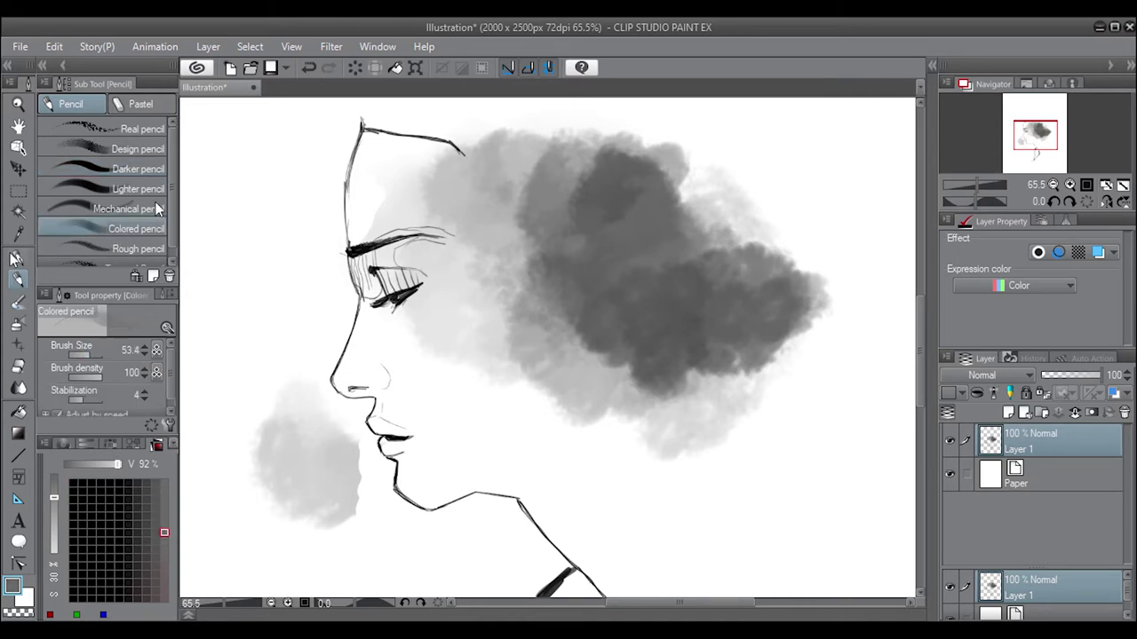
mouse_move(396, 262)
mouse_down()
mouse_move(377, 279)
mouse_move(398, 282)
mouse_move(352, 282)
mouse_up()
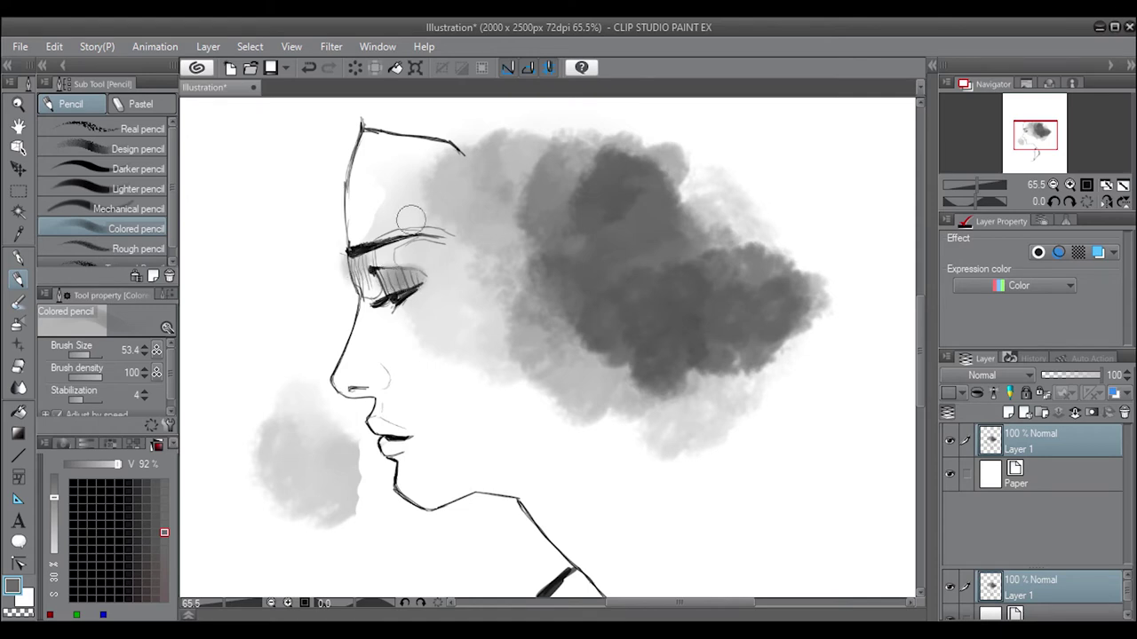
click(134, 169)
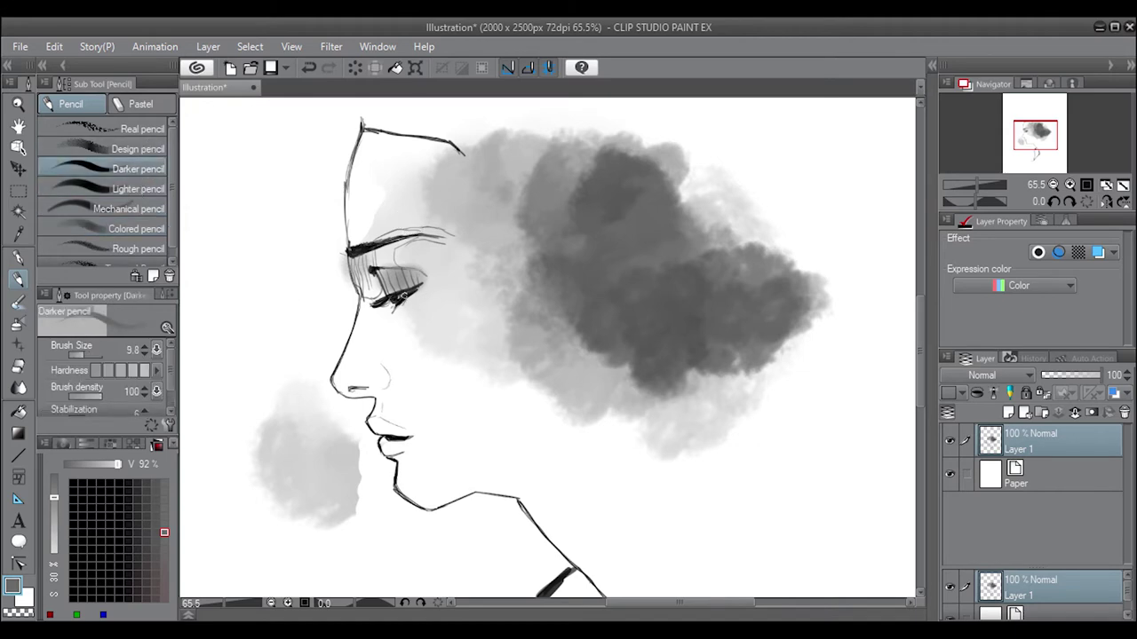
- In black, extend the lower eyelid, hatch the lid and lashes, and sketch a chin line
drag(401, 296, 419, 287)
alt+click(410, 295)
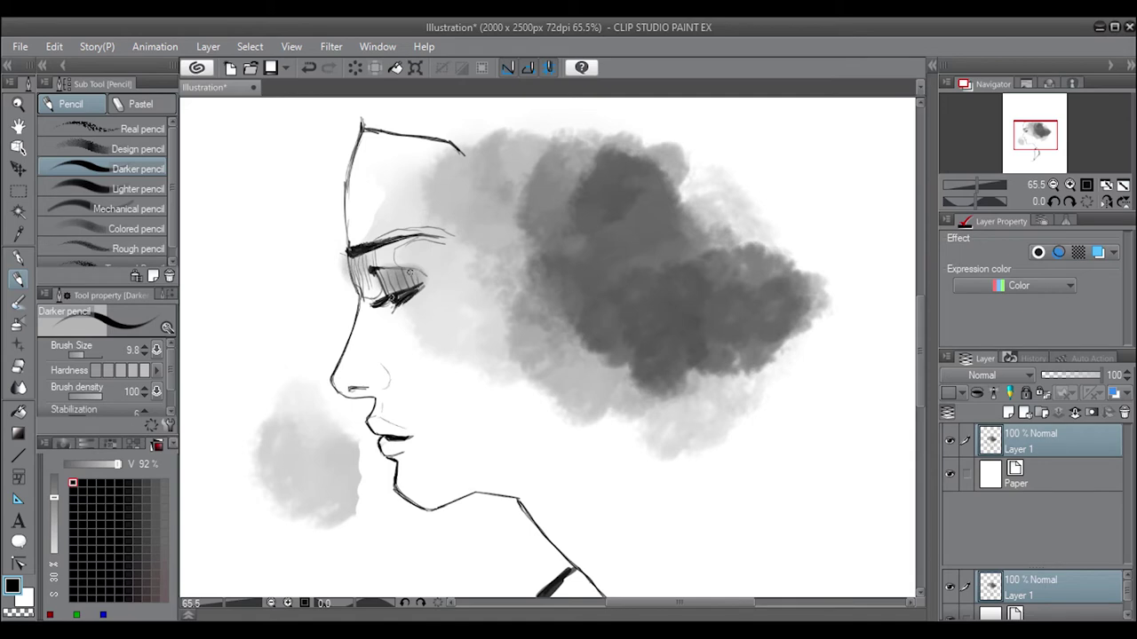
mouse_move(410, 270)
mouse_down()
mouse_move(382, 267)
mouse_move(376, 287)
mouse_up()
drag(392, 272, 388, 307)
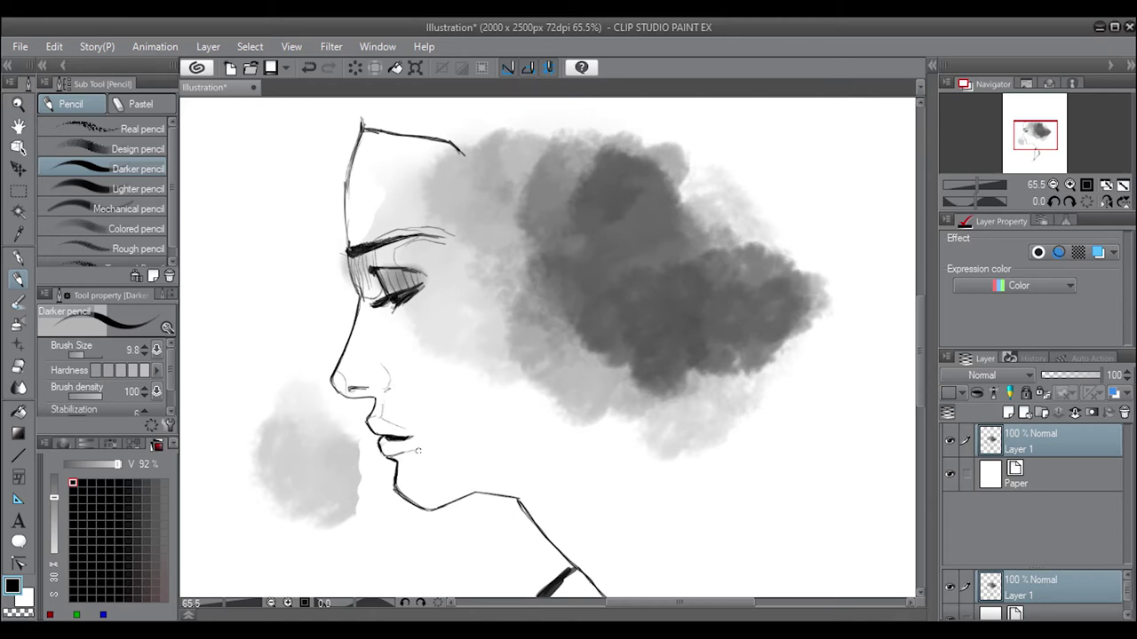
drag(418, 449, 412, 484)
drag(401, 307, 408, 321)
- Draw a cheek circle, hatch the eye corners, extend the eyebrow, and draw the curving hairline
drag(428, 315, 433, 316)
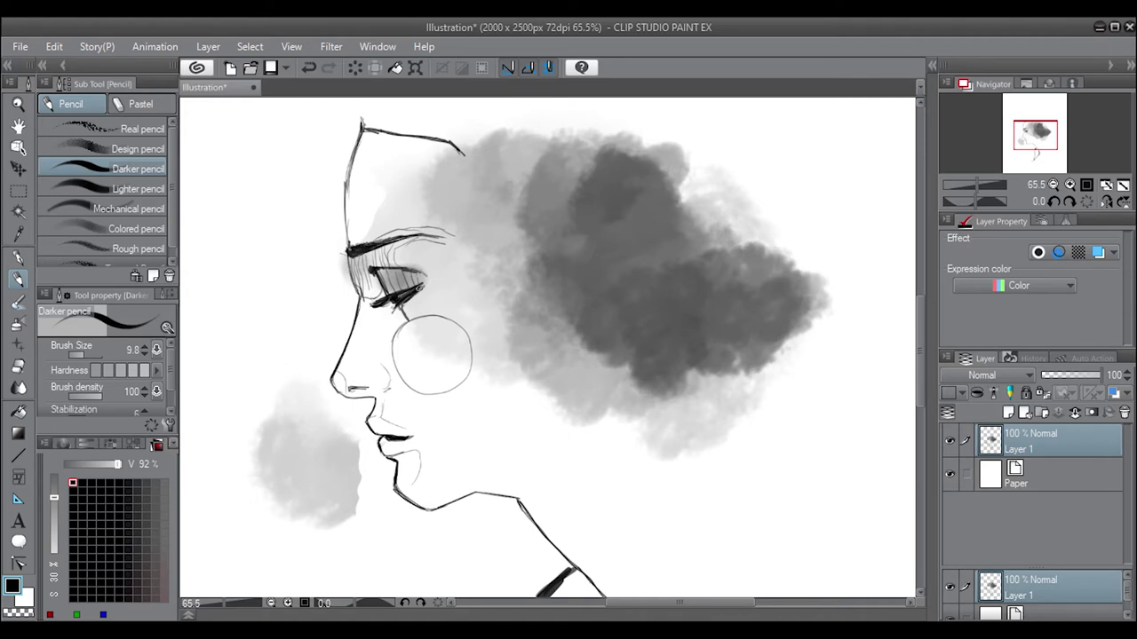
mouse_move(418, 270)
mouse_down()
mouse_move(419, 288)
mouse_move(401, 277)
mouse_move(385, 300)
mouse_up()
mouse_move(366, 279)
mouse_down()
mouse_move(371, 292)
mouse_move(385, 274)
mouse_up()
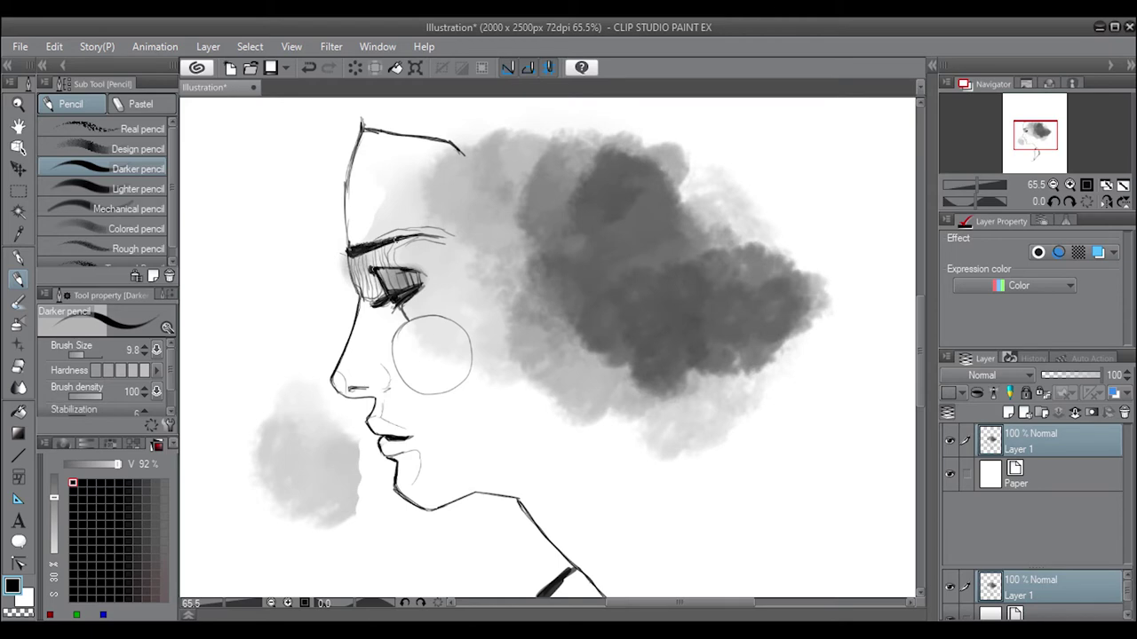
drag(393, 241, 440, 237)
mouse_move(460, 149)
mouse_down()
mouse_move(510, 213)
mouse_move(536, 296)
mouse_up()
- Undo the hairline overshoot and draw a darkened jaw line from ear to chin
key(ctrl+z)
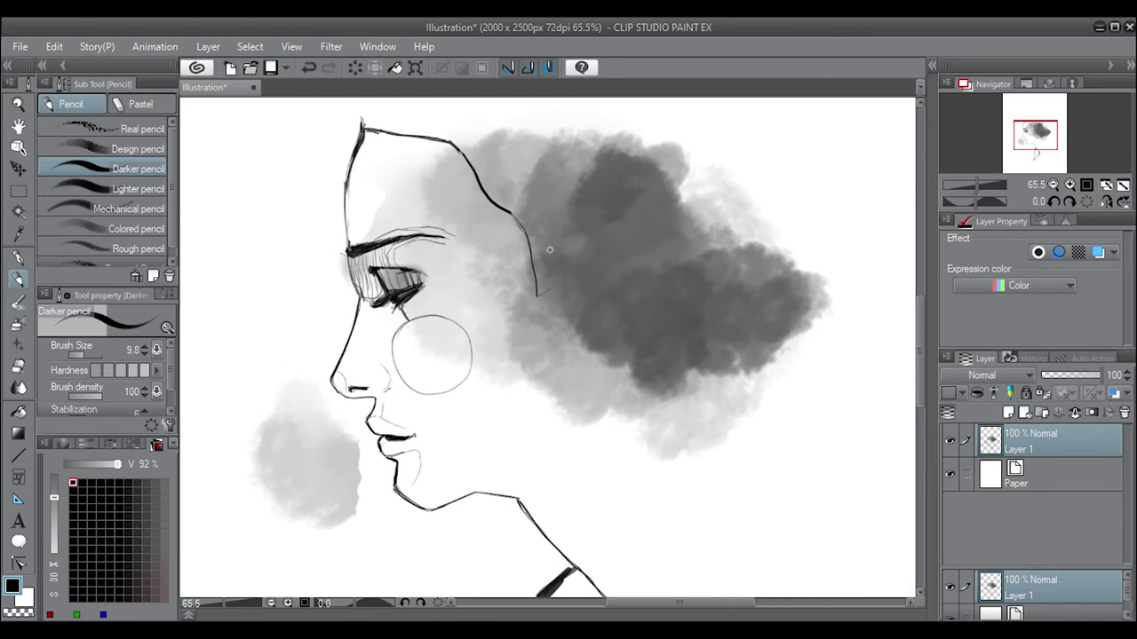
key(ctrl+z)
drag(600, 383, 585, 410)
mouse_move(501, 466)
mouse_down()
mouse_move(546, 442)
mouse_move(481, 487)
mouse_up()
drag(594, 397, 429, 511)
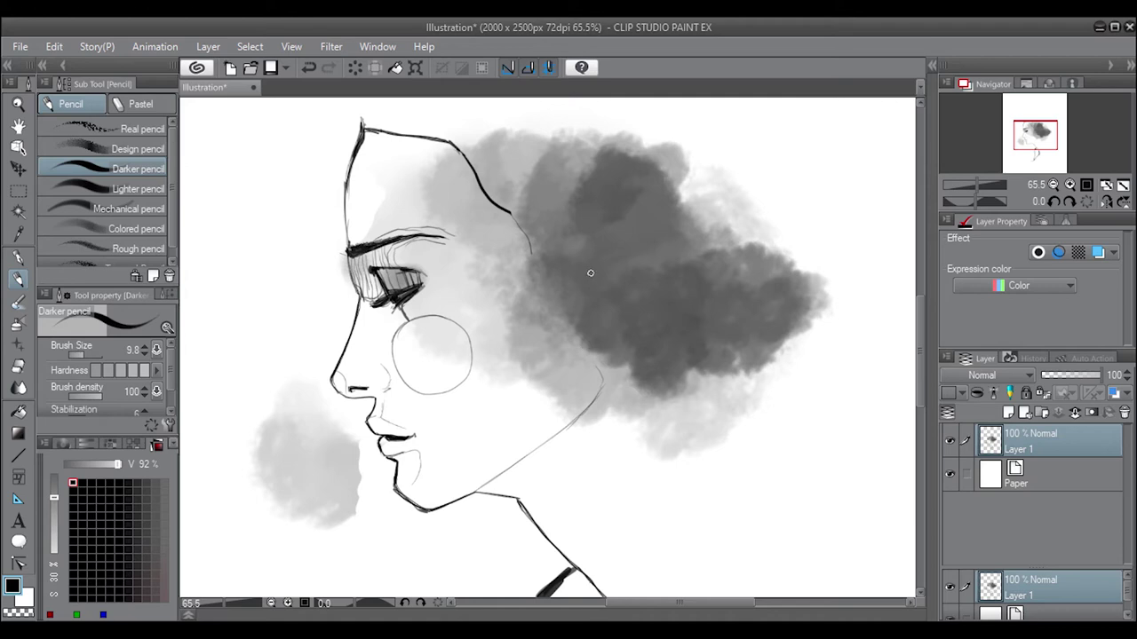
- Draw the ear with earlobe and curled inner detail, then connect a line up to the temple
mouse_move(583, 266)
mouse_down()
mouse_move(602, 266)
mouse_move(617, 297)
mouse_move(581, 359)
mouse_up()
drag(617, 302, 577, 359)
drag(593, 289, 596, 318)
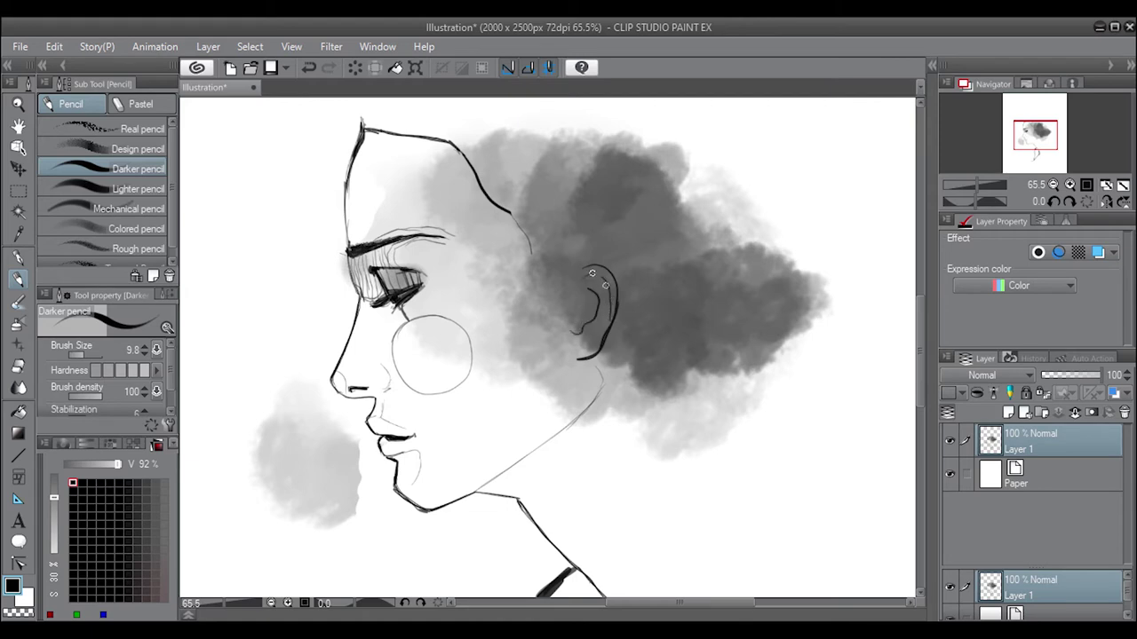
mouse_move(591, 293)
mouse_down()
mouse_move(568, 311)
mouse_move(570, 333)
mouse_move(590, 310)
mouse_move(572, 337)
mouse_move(584, 295)
mouse_move(574, 334)
mouse_move(596, 313)
mouse_move(583, 291)
mouse_move(599, 289)
mouse_up()
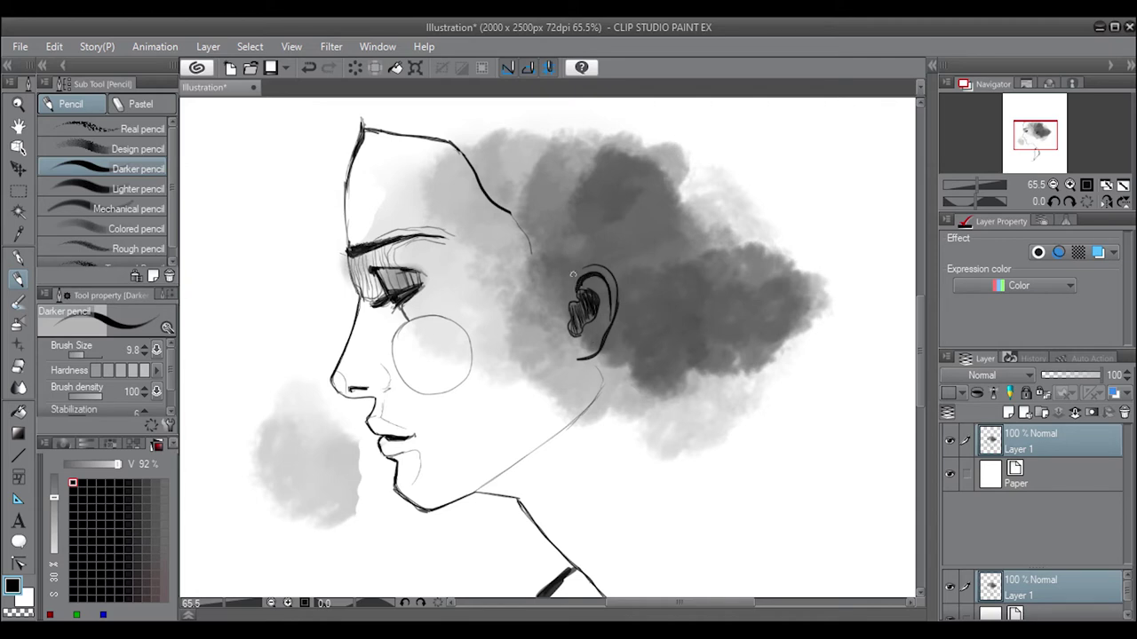
drag(573, 274, 603, 344)
drag(612, 249, 520, 286)
drag(575, 257, 522, 231)
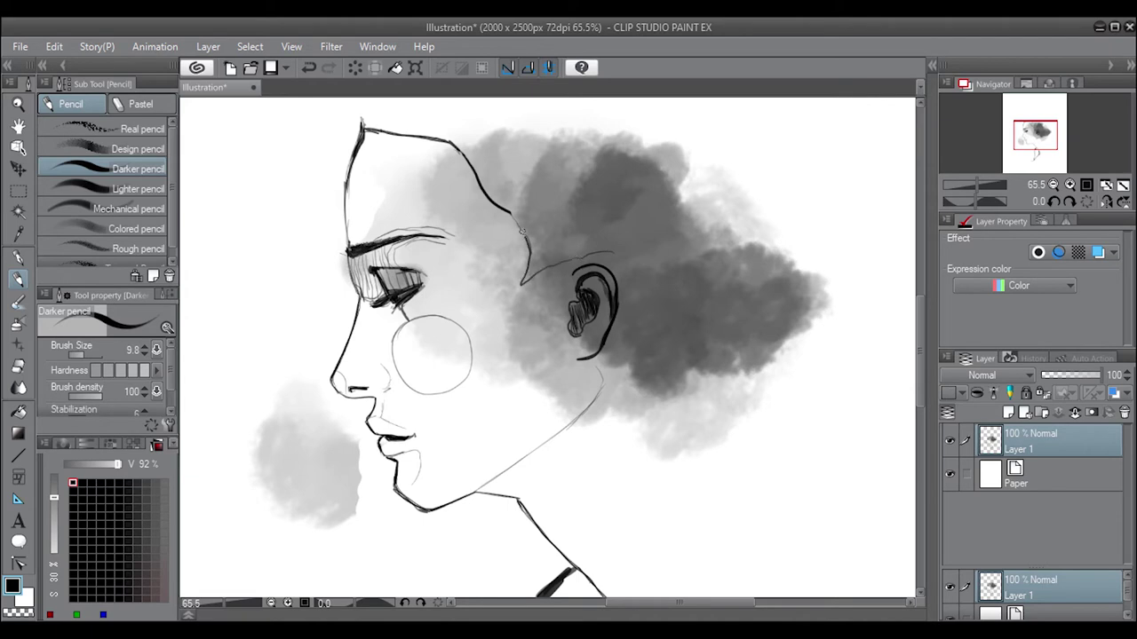
- Sketch the crown of the head rising up-right from the forehead and back down to the hairline
scroll(527, 259, up, 3)
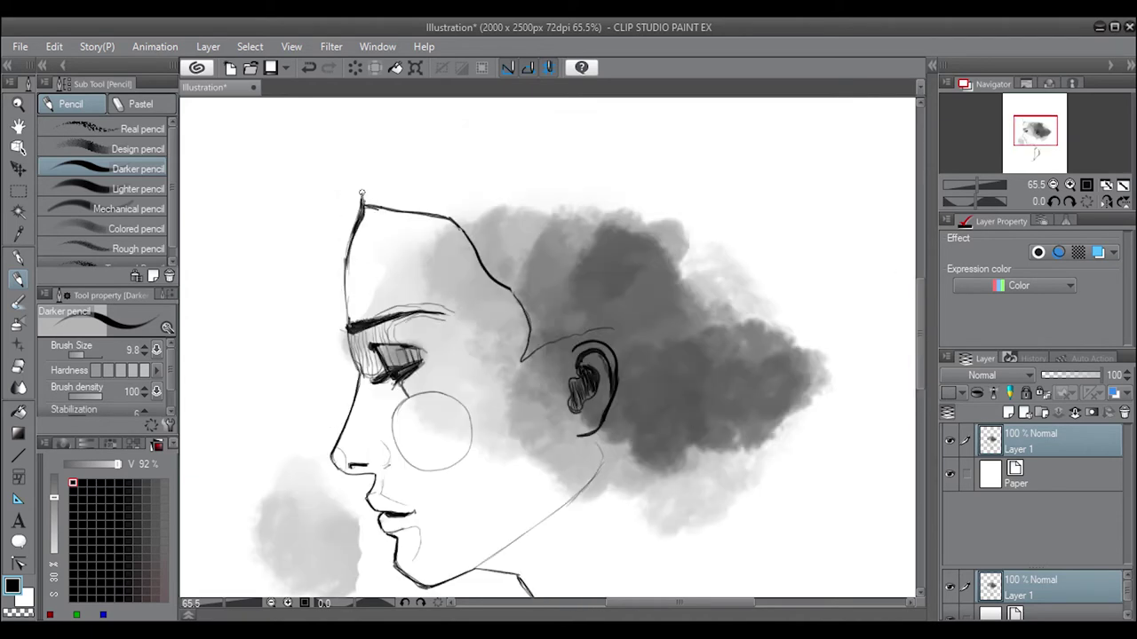
drag(361, 192, 410, 161)
key(ctrl+z)
drag(362, 191, 410, 162)
drag(363, 191, 555, 104)
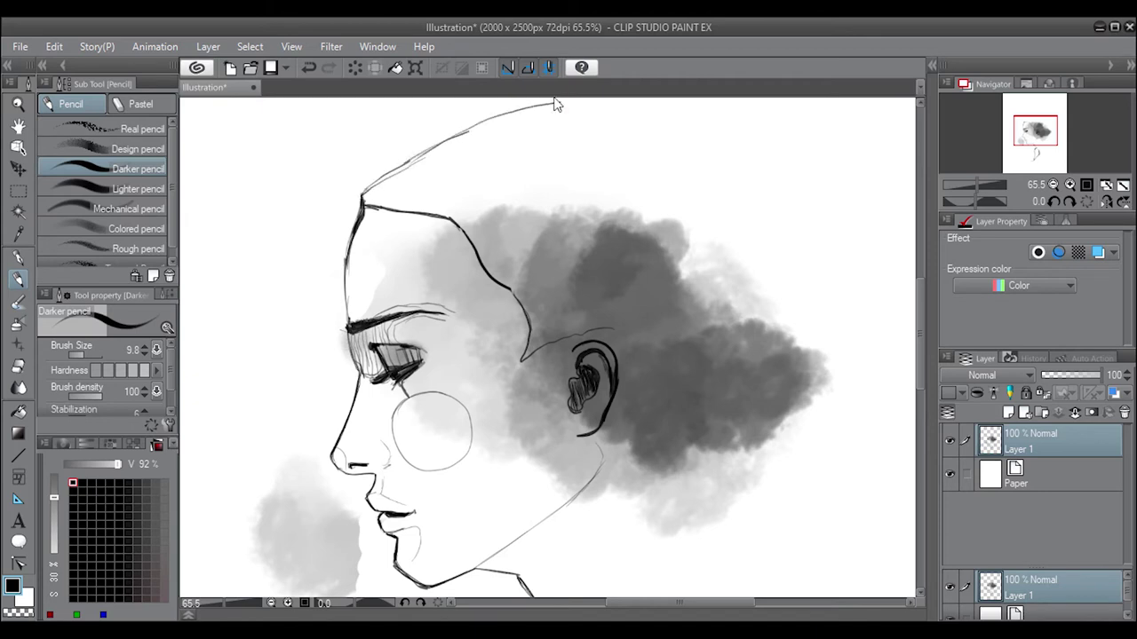
drag(364, 195, 560, 103)
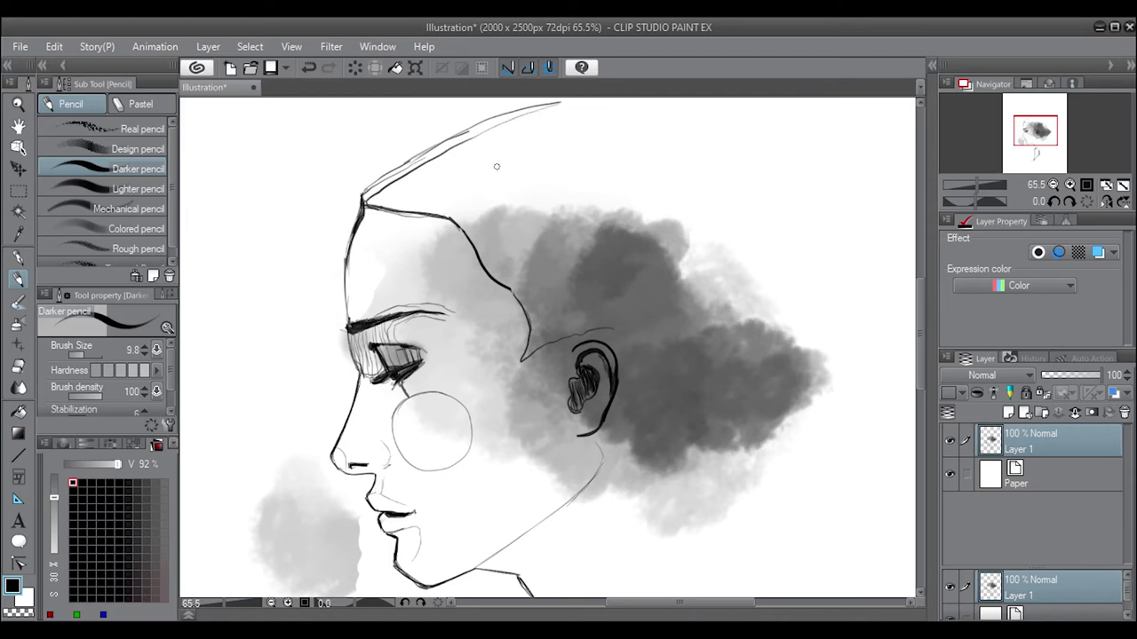
drag(601, 125, 449, 213)
drag(513, 173, 571, 141)
- Draw hair lines sweeping down to the ear, along its lower edge, and curving behind it
drag(524, 352, 569, 279)
key(ctrl+z)
mouse_move(522, 360)
mouse_down()
mouse_move(569, 279)
mouse_move(587, 300)
mouse_up()
key(ctrl+z)
drag(701, 193, 538, 333)
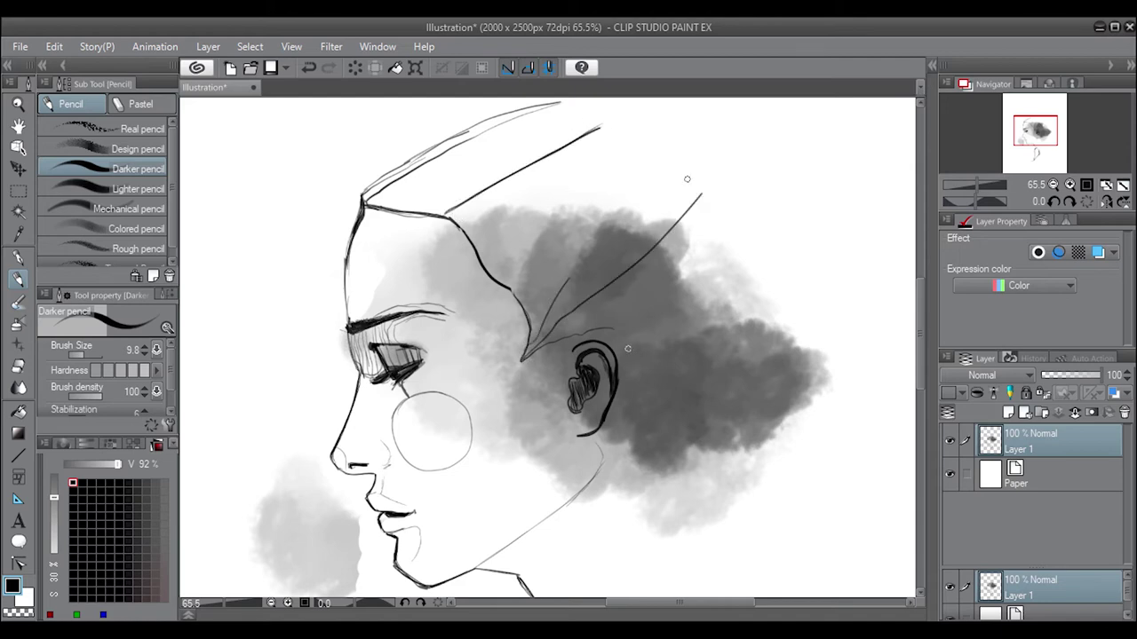
drag(612, 328, 533, 352)
mouse_move(613, 329)
mouse_down()
mouse_move(649, 373)
mouse_move(667, 452)
mouse_up()
drag(649, 373, 656, 411)
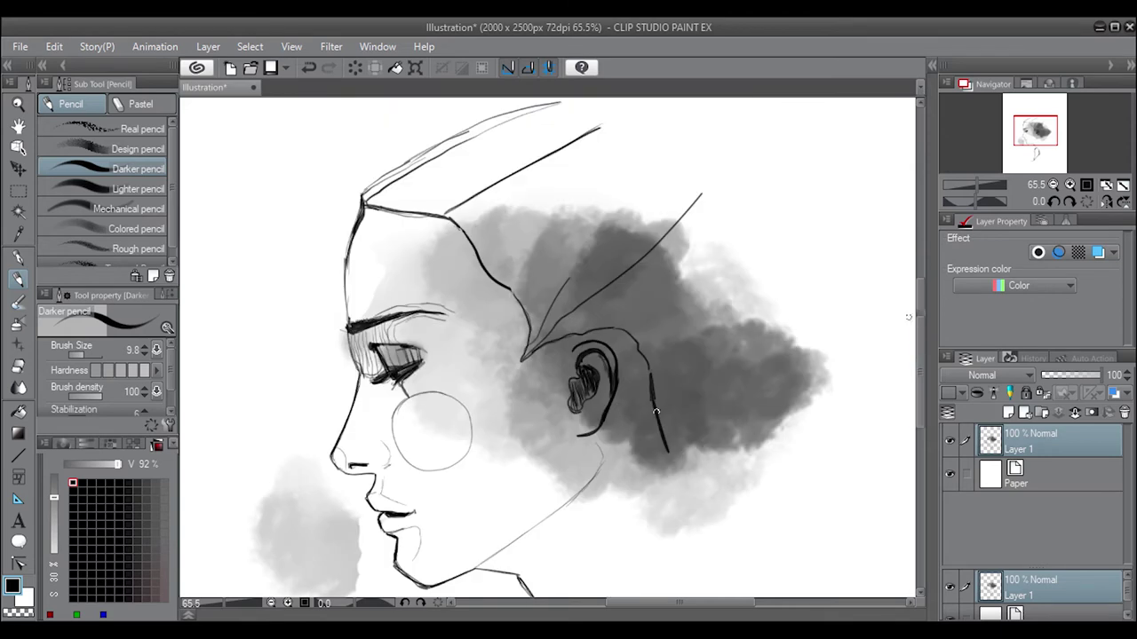
- Draw two lines down the back of the neck and retrace the cheek circle's right edge
scroll(858, 286, down, 3)
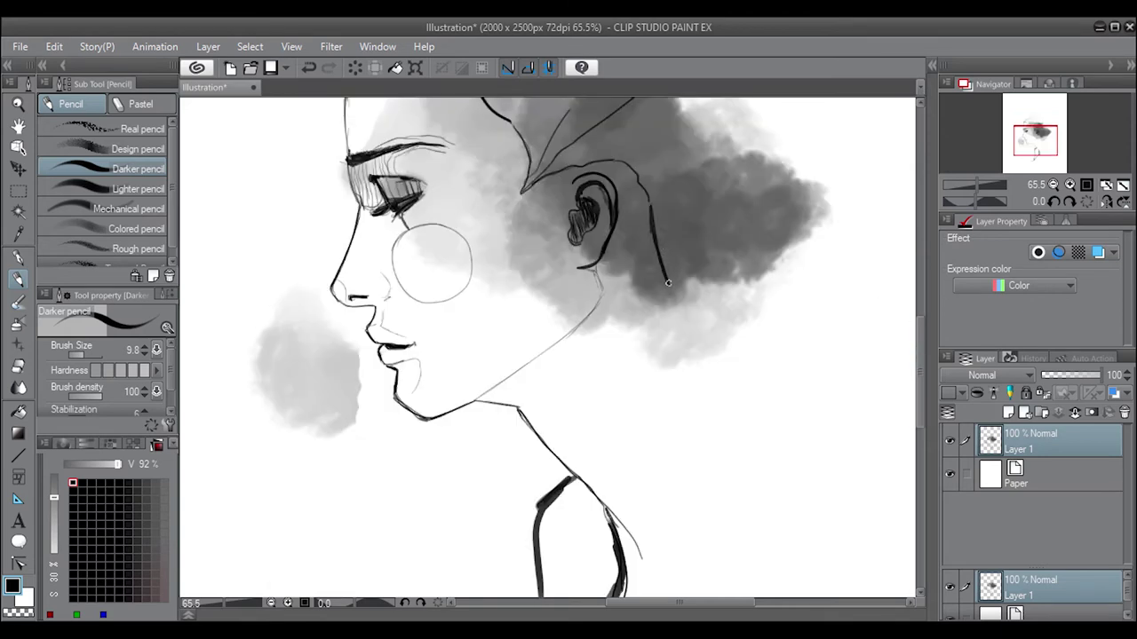
drag(667, 283, 833, 485)
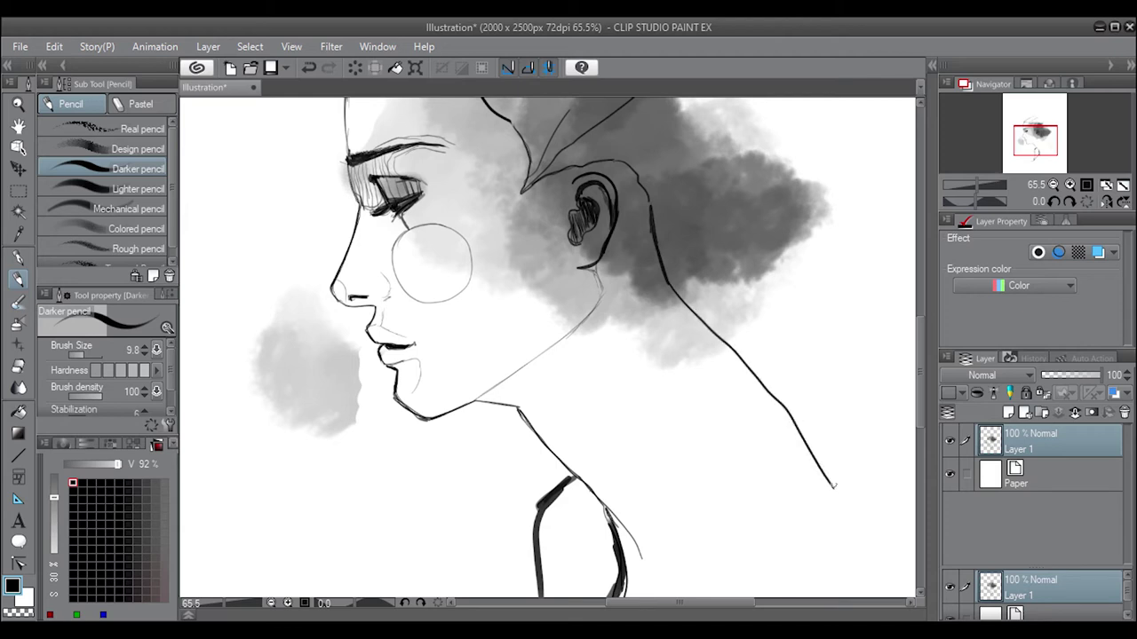
mouse_move(790, 412)
mouse_down()
mouse_move(873, 506)
mouse_move(908, 586)
mouse_up()
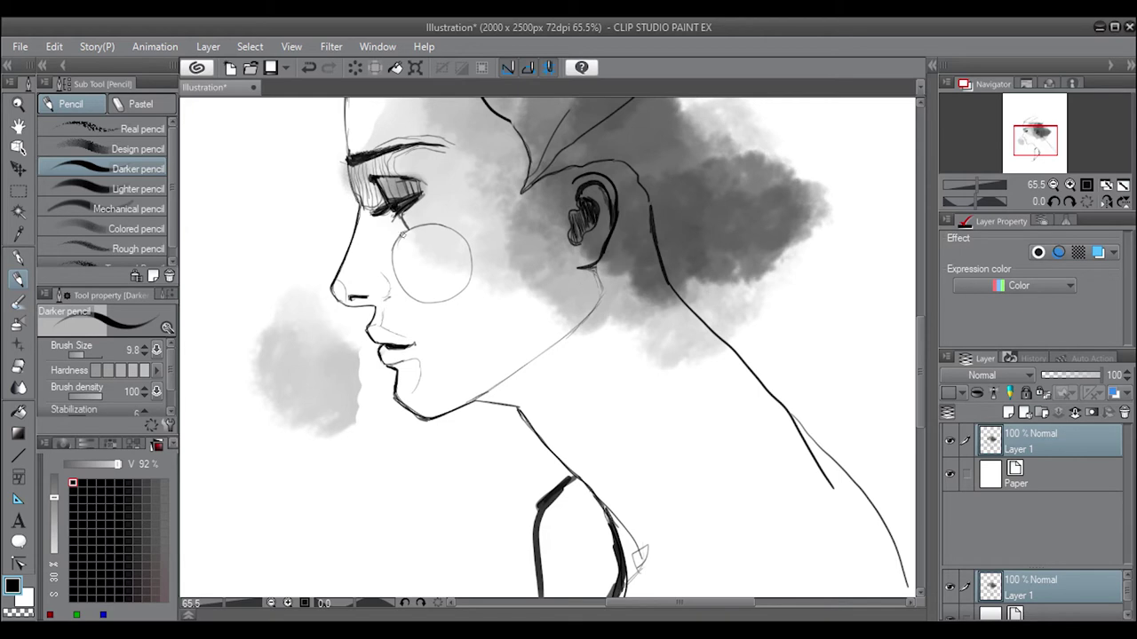
mouse_move(448, 231)
mouse_down()
mouse_move(469, 256)
mouse_move(450, 298)
mouse_up()
mouse_move(920, 356)
mouse_down()
mouse_move(916, 207)
mouse_move(919, 355)
mouse_up()
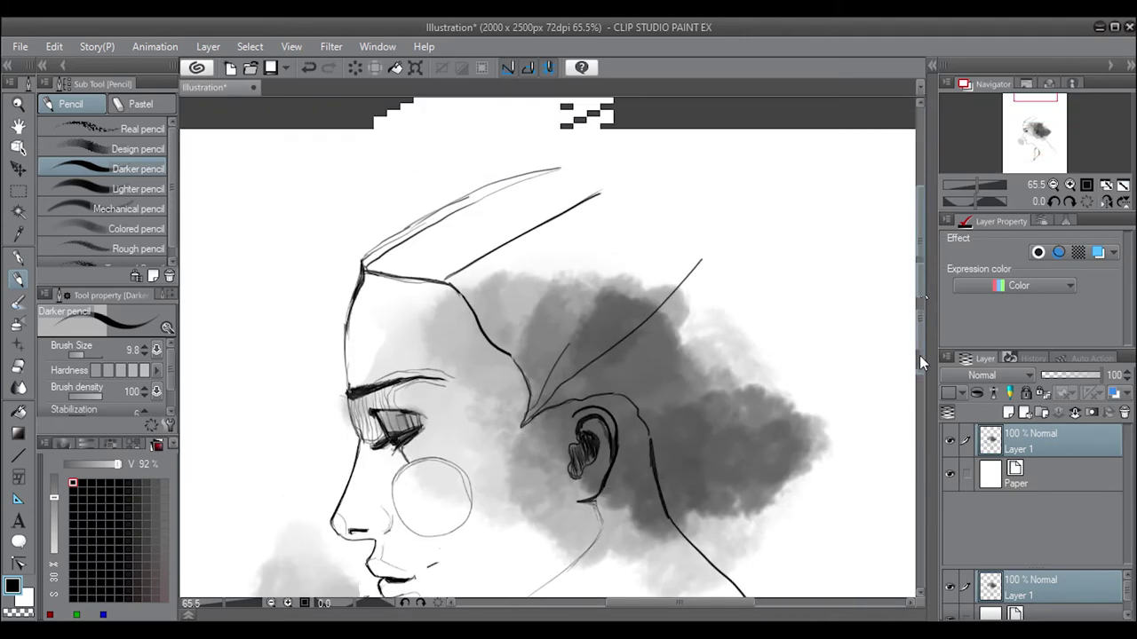
drag(974, 181, 973, 185)
- Draw several curved hair strands from the crown down behind the ear
scroll(881, 247, down, 3)
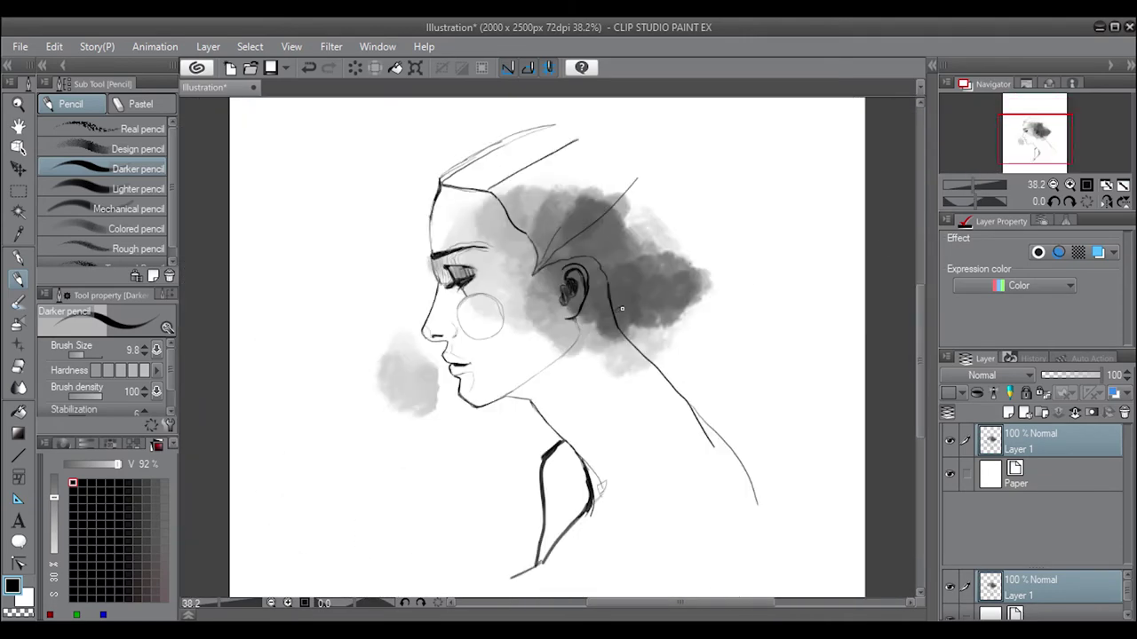
drag(662, 291, 673, 272)
key(ctrl+z)
drag(626, 305, 687, 238)
mouse_move(686, 158)
mouse_down()
mouse_move(689, 238)
mouse_move(619, 303)
mouse_up()
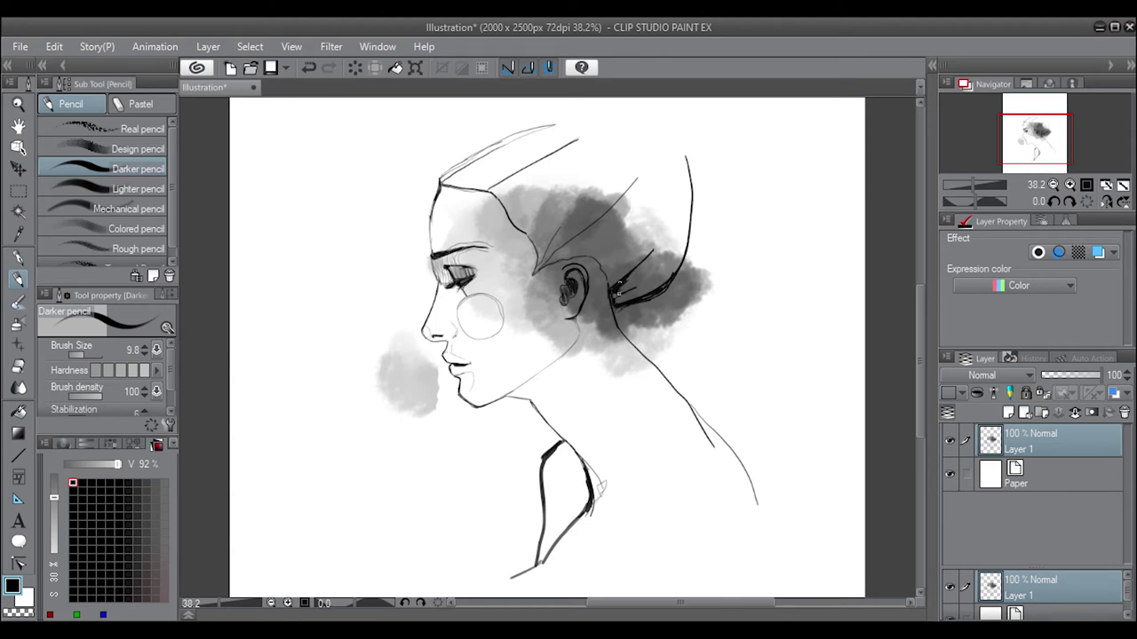
drag(628, 287, 674, 233)
drag(677, 188, 668, 257)
drag(666, 158, 672, 263)
drag(675, 189, 634, 284)
- At Brush Size 25.9, thicken the hair band behind the ear and add a diagonal line across the head top
click(88, 353)
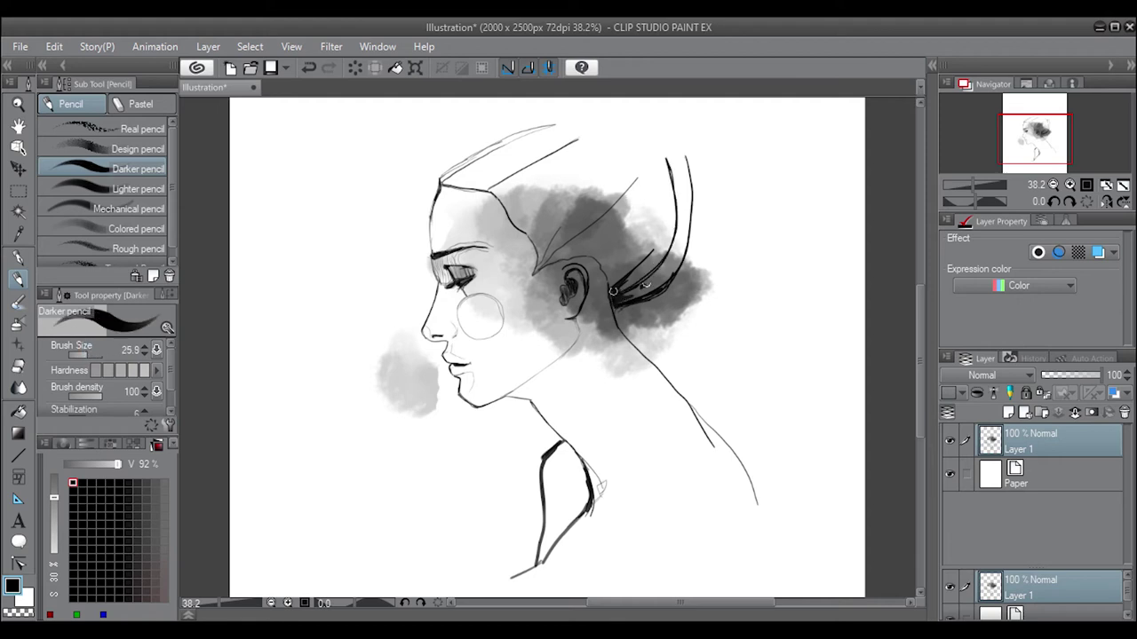
drag(627, 295, 677, 263)
mouse_move(627, 302)
mouse_down()
mouse_move(678, 261)
mouse_move(627, 295)
mouse_move(666, 249)
mouse_up()
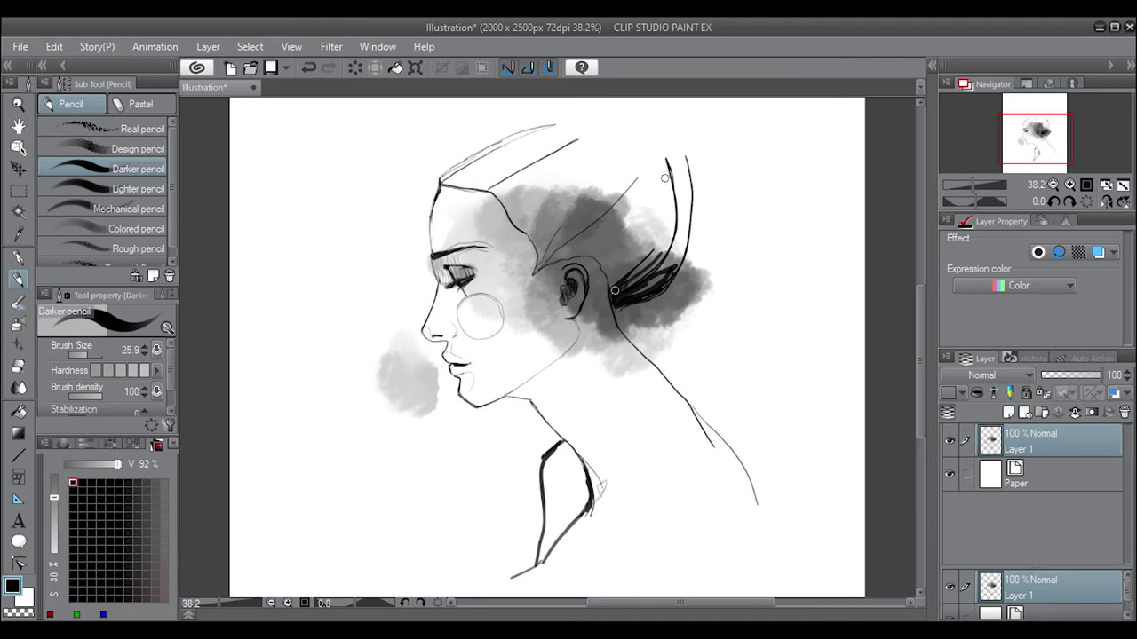
mouse_move(588, 257)
mouse_down()
mouse_move(615, 288)
mouse_move(682, 158)
mouse_up()
drag(671, 268, 684, 157)
mouse_move(686, 212)
mouse_down()
mouse_move(673, 264)
mouse_move(668, 157)
mouse_move(665, 281)
mouse_up()
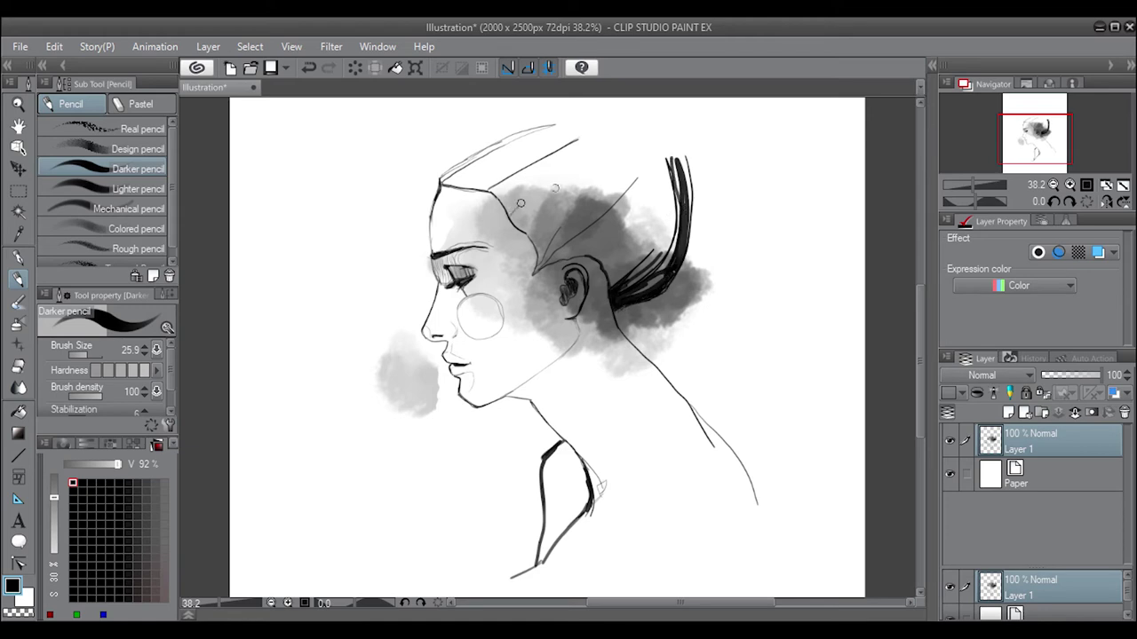
drag(611, 140, 510, 216)
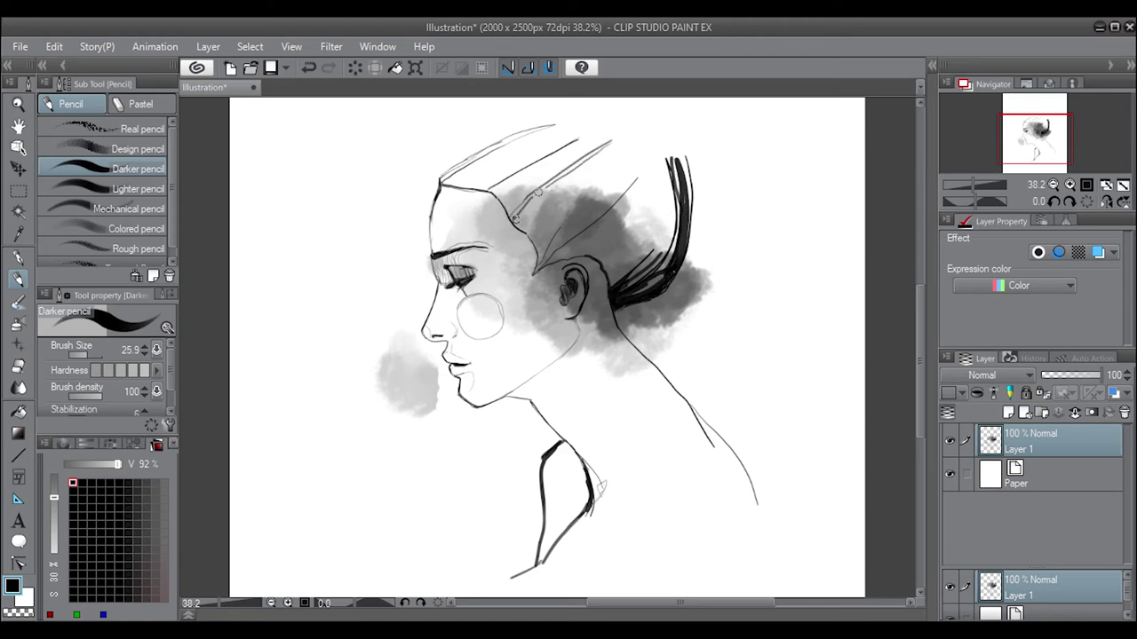
- Outline the top of the skull, hatch the nape, and outline the rounded bun
scroll(925, 303, up, 2)
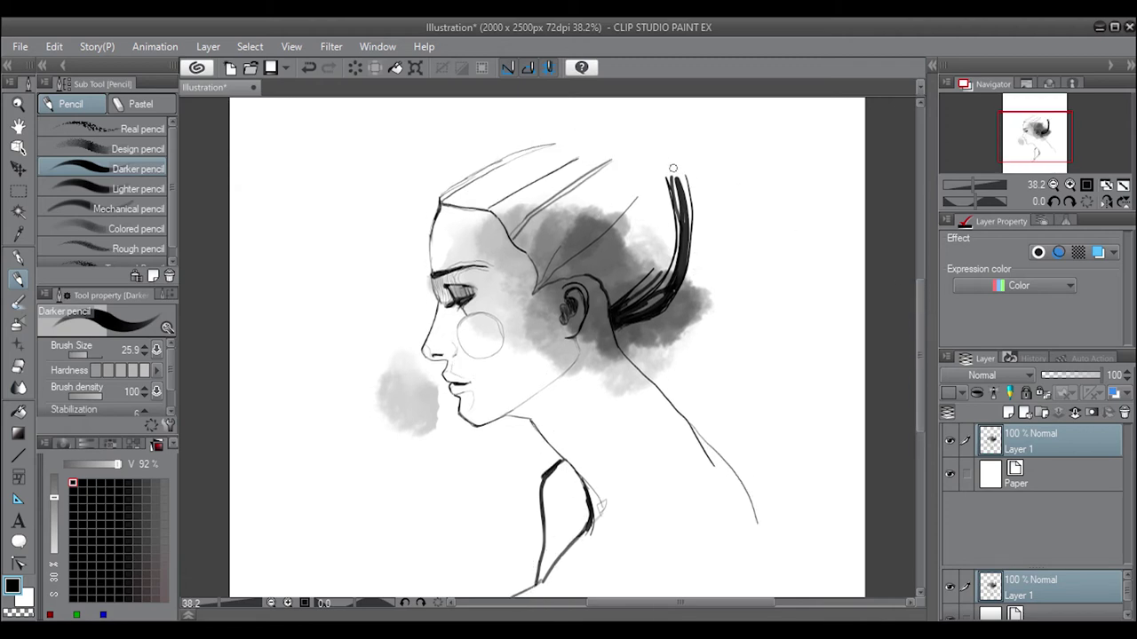
mouse_move(673, 167)
mouse_down()
mouse_move(599, 143)
mouse_move(624, 155)
mouse_up()
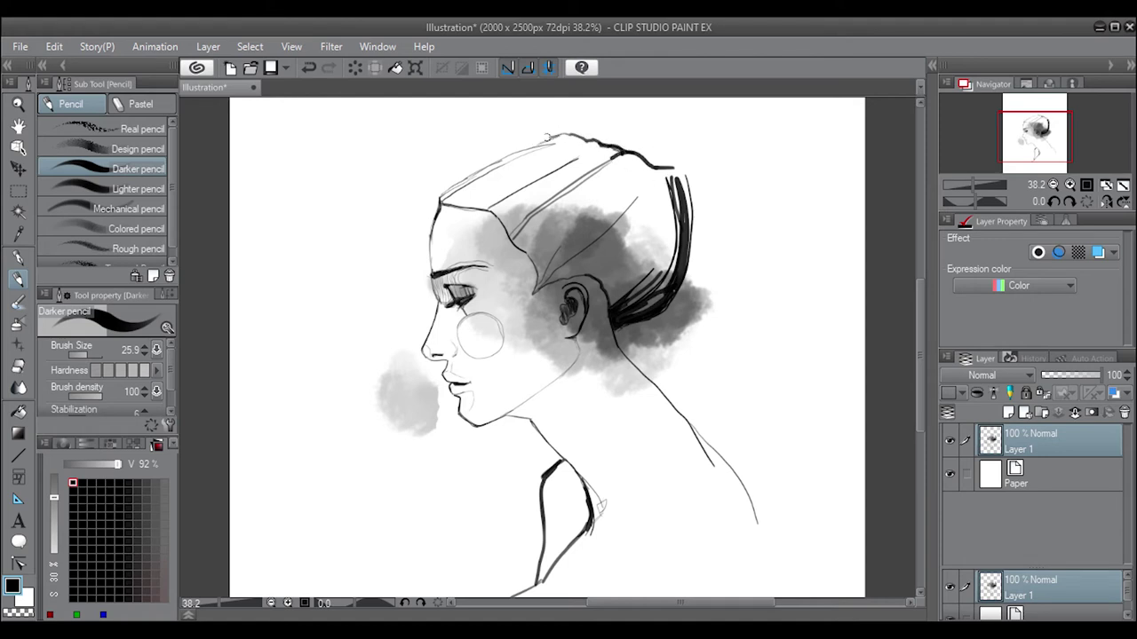
mouse_move(547, 136)
mouse_down()
mouse_move(443, 193)
mouse_move(496, 161)
mouse_up()
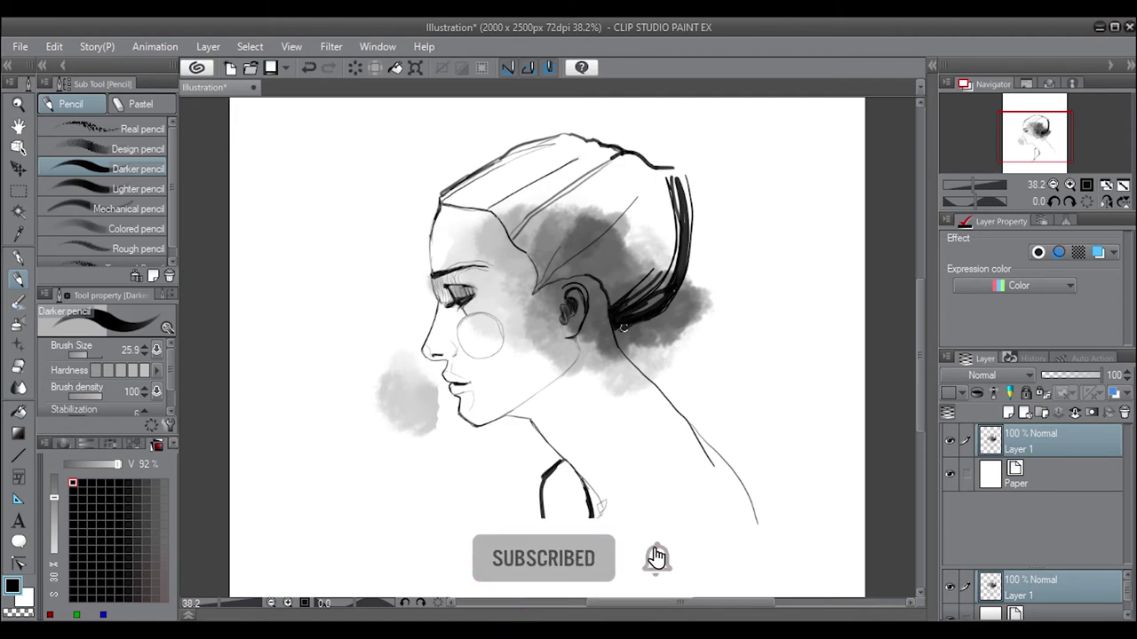
drag(622, 333, 646, 318)
scroll(696, 171, up, 1)
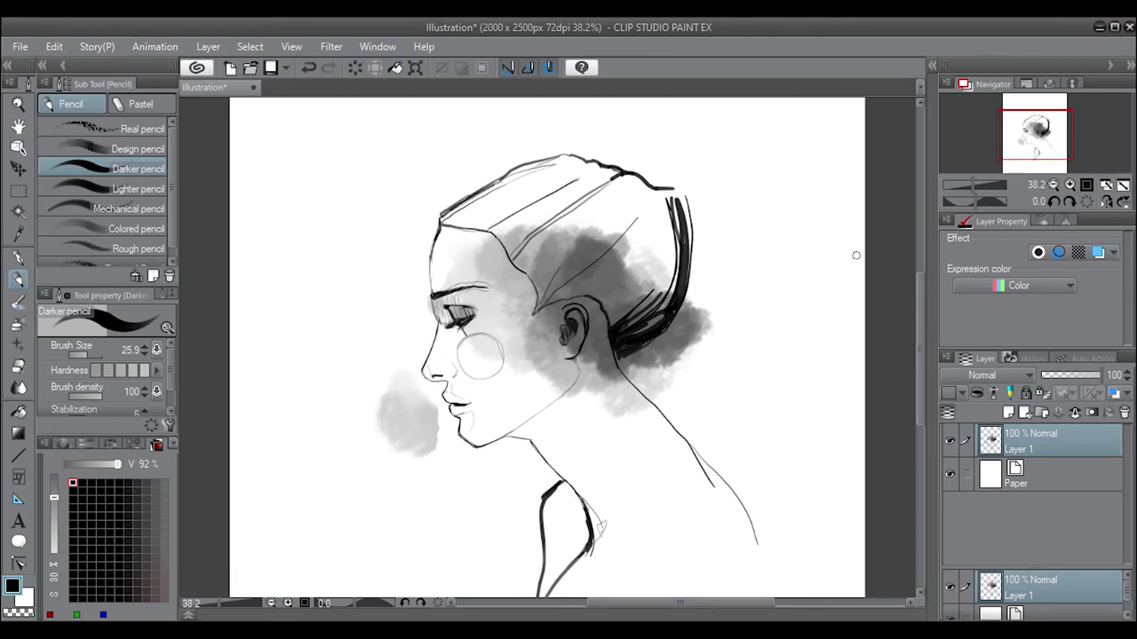
mouse_move(604, 113)
mouse_down()
mouse_move(571, 144)
mouse_move(695, 165)
mouse_up()
drag(695, 229, 703, 217)
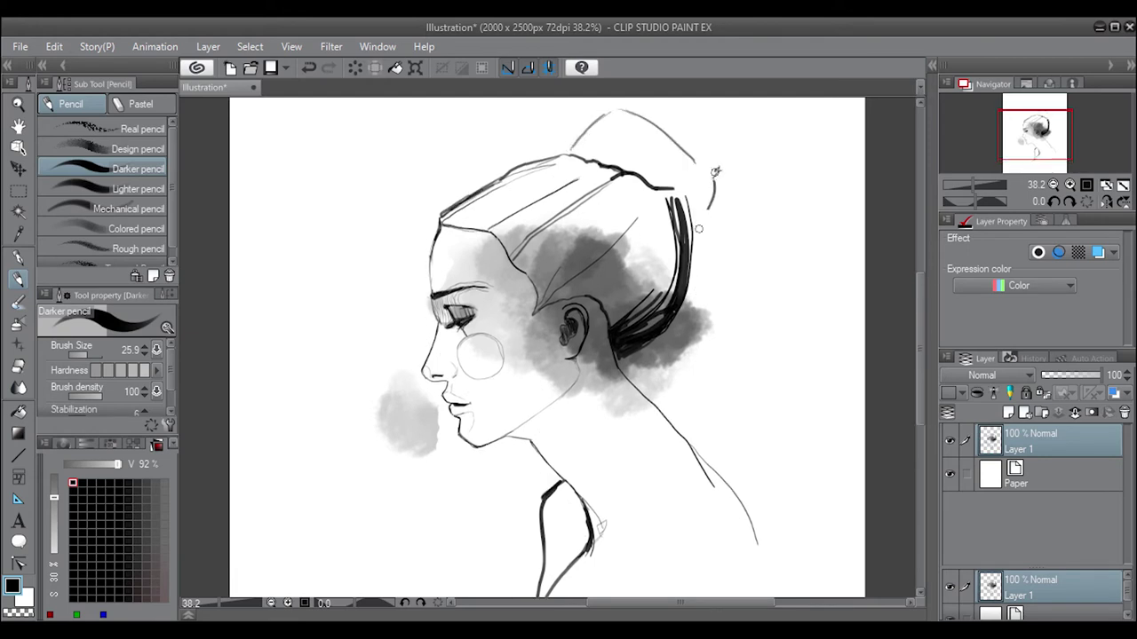
mouse_move(730, 107)
mouse_down()
mouse_move(711, 201)
mouse_move(732, 233)
mouse_move(702, 267)
mouse_up()
- Draw a ribbon bow at the back of the bun and hatch it darker
mouse_move(692, 206)
mouse_down()
mouse_move(685, 258)
mouse_move(684, 236)
mouse_move(711, 253)
mouse_move(685, 208)
mouse_up()
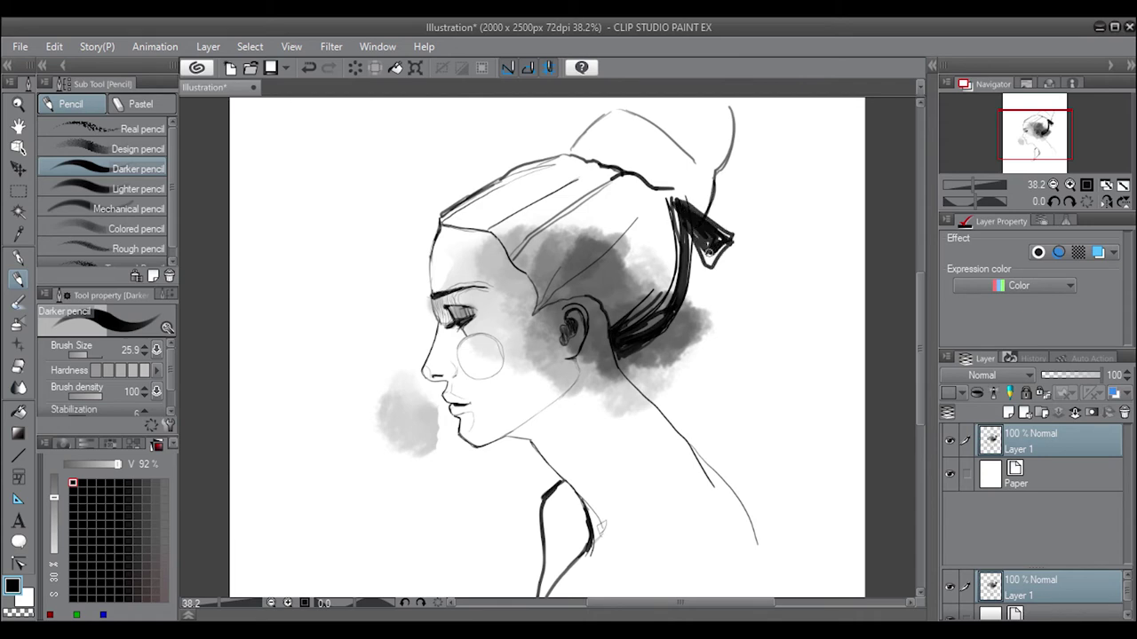
mouse_move(710, 257)
mouse_down()
mouse_move(693, 227)
mouse_move(710, 261)
mouse_up()
mouse_move(719, 232)
mouse_down()
mouse_move(707, 259)
mouse_move(725, 235)
mouse_move(675, 199)
mouse_move(739, 121)
mouse_up()
key(ctrl+z)
- Draw ribbon tails rising from the bow and hanging down the back of the neck
drag(681, 209, 735, 140)
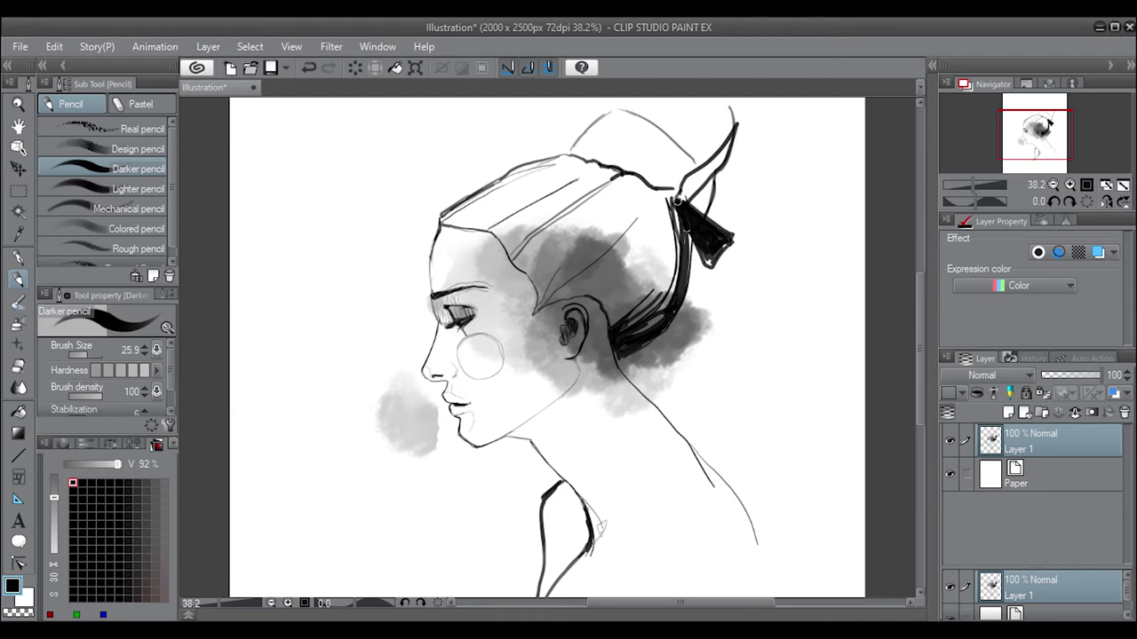
drag(680, 206, 716, 348)
drag(677, 208, 675, 292)
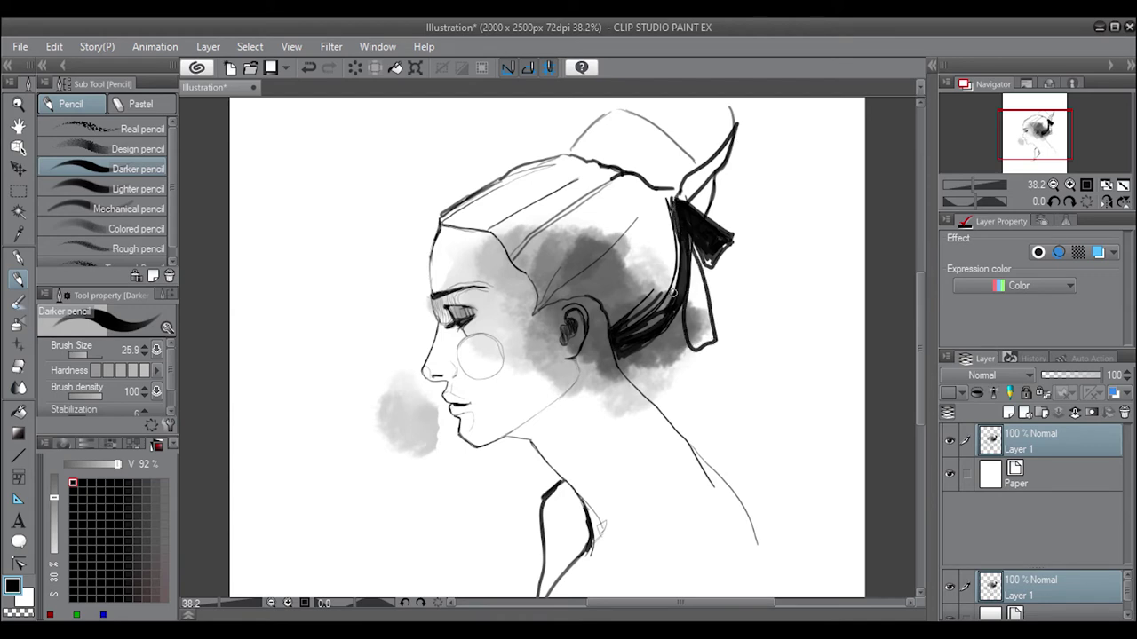
drag(672, 350, 689, 409)
drag(681, 307, 719, 455)
key(ctrl+z)
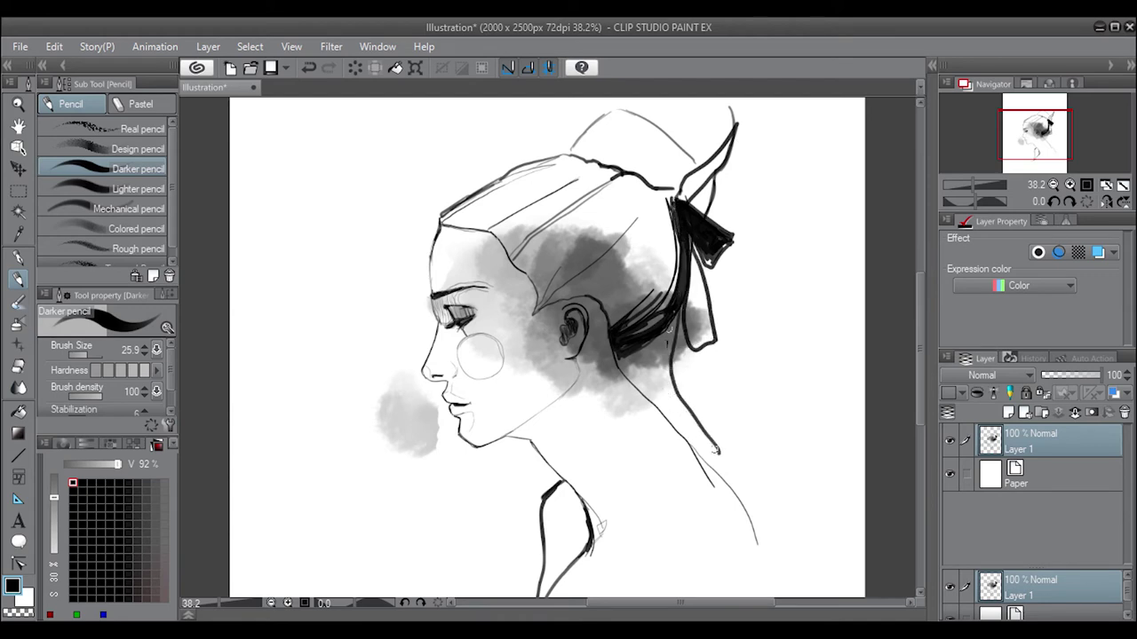
mouse_move(673, 316)
mouse_down()
mouse_move(720, 453)
mouse_move(715, 402)
mouse_up()
key(ctrl+z)
drag(680, 311, 727, 424)
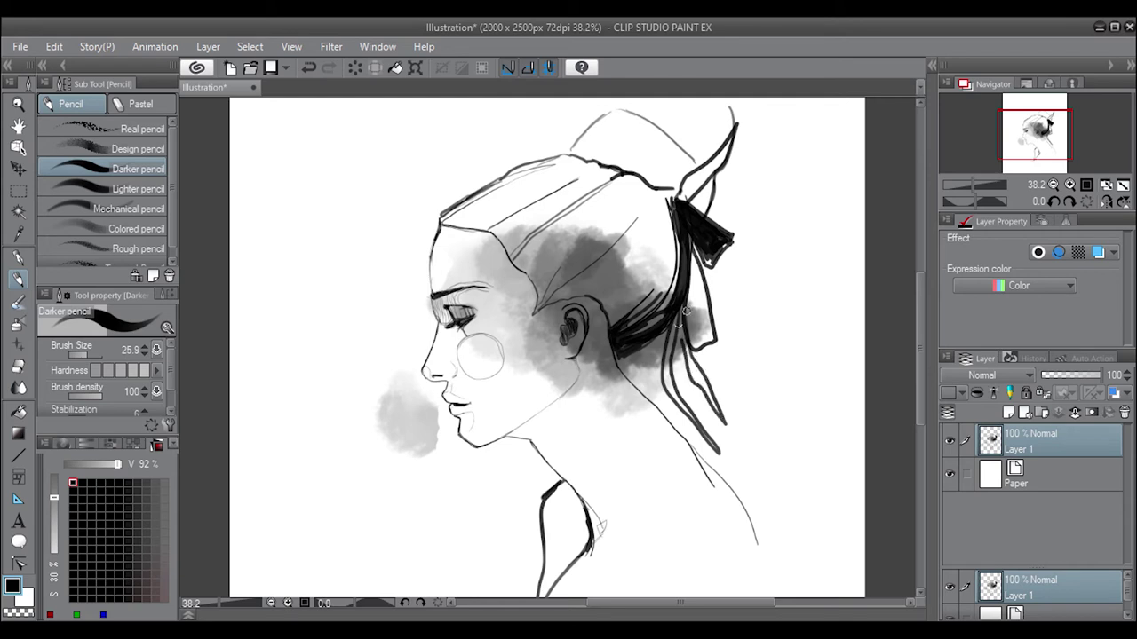
drag(684, 337, 673, 284)
- Darken the nape and back-of-neck line, then fill the ribbon bow and upper tail solid black
mouse_move(632, 324)
mouse_down()
mouse_move(612, 346)
mouse_move(613, 369)
mouse_up()
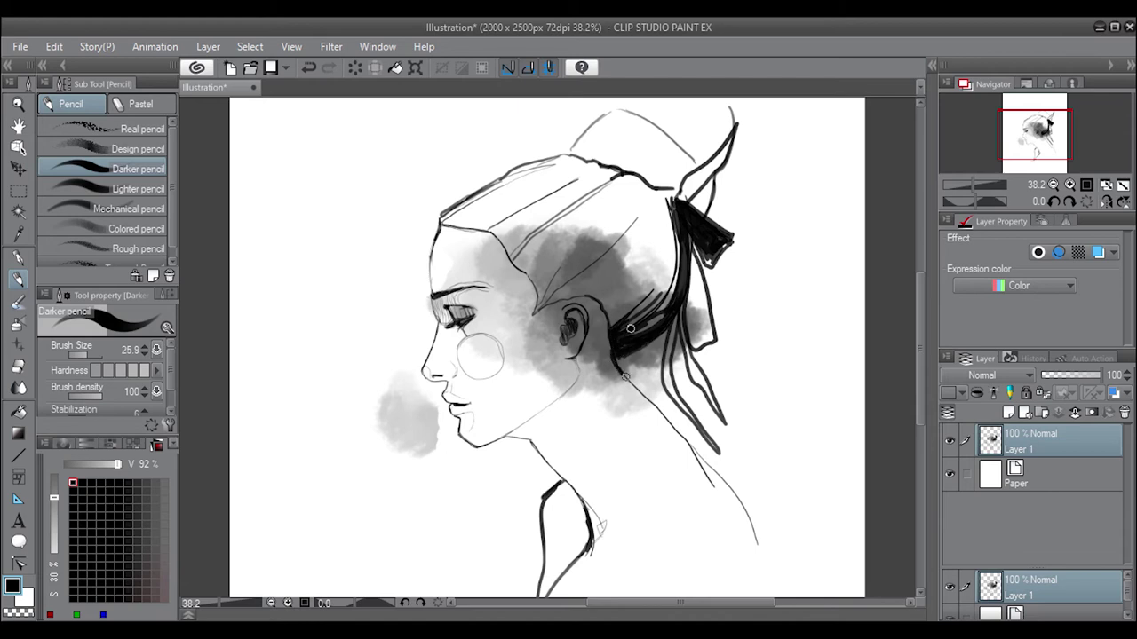
drag(689, 444, 639, 393)
key(ctrl+z)
drag(693, 451, 620, 373)
mouse_move(730, 236)
mouse_down()
mouse_move(716, 255)
mouse_move(700, 250)
mouse_up()
mouse_move(686, 201)
mouse_down()
mouse_move(684, 174)
mouse_move(698, 175)
mouse_move(730, 130)
mouse_move(715, 164)
mouse_up()
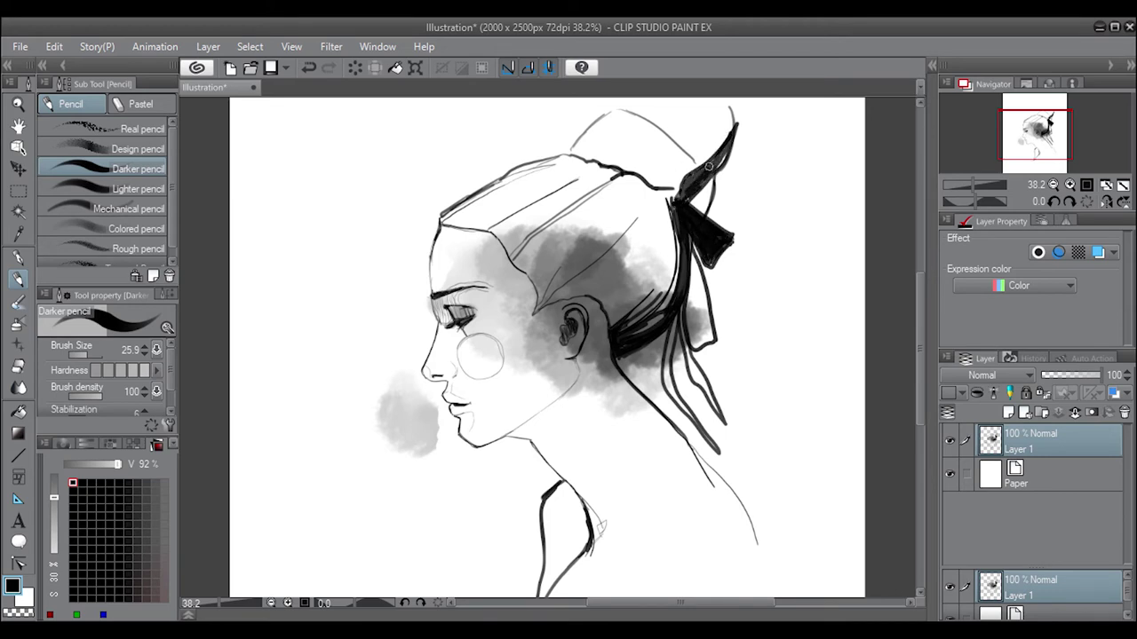
drag(682, 199, 733, 132)
mouse_move(680, 197)
mouse_down()
mouse_move(730, 132)
mouse_move(662, 188)
mouse_up()
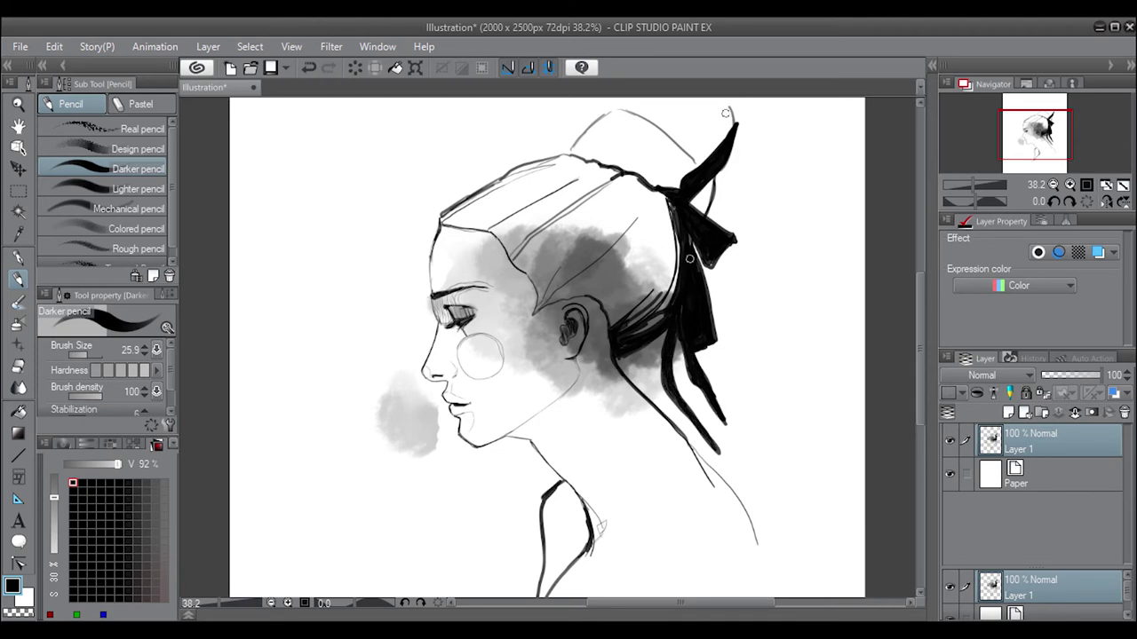
- Reduce the Darker pencil's Brush Size to 9.8 for fine bun strands
click(83, 352)
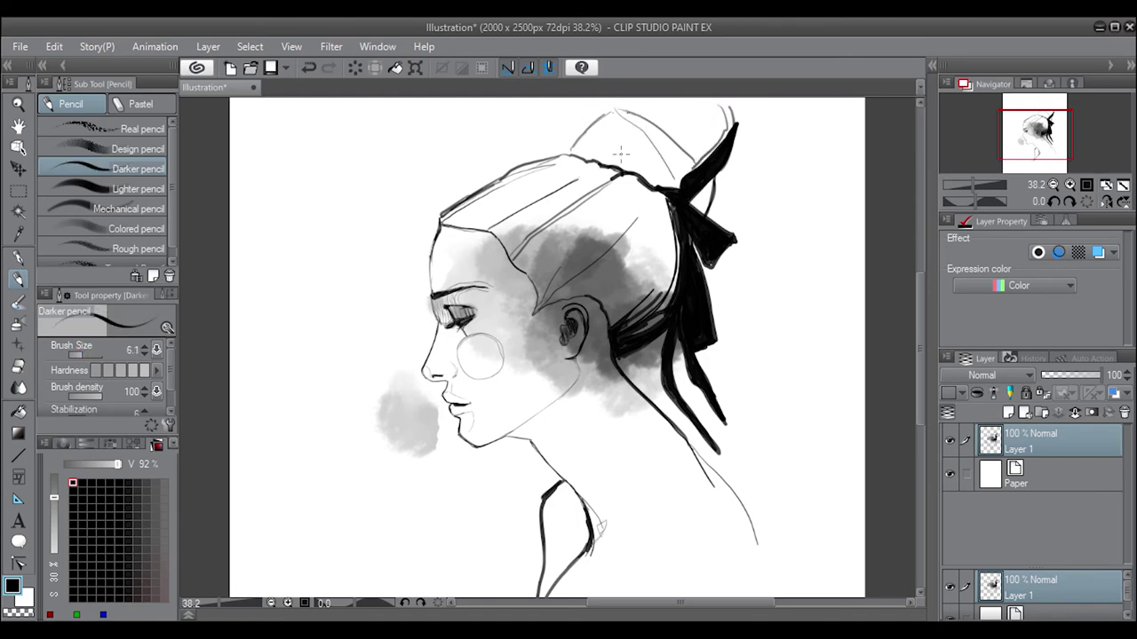
drag(83, 352, 85, 354)
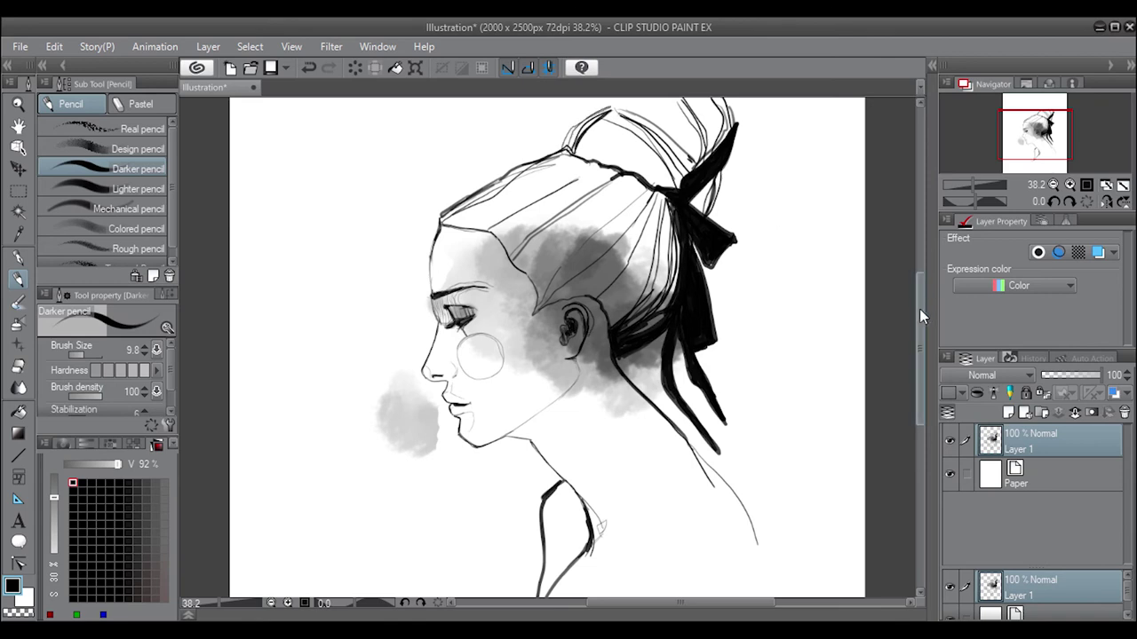
scroll(758, 480, down, 2)
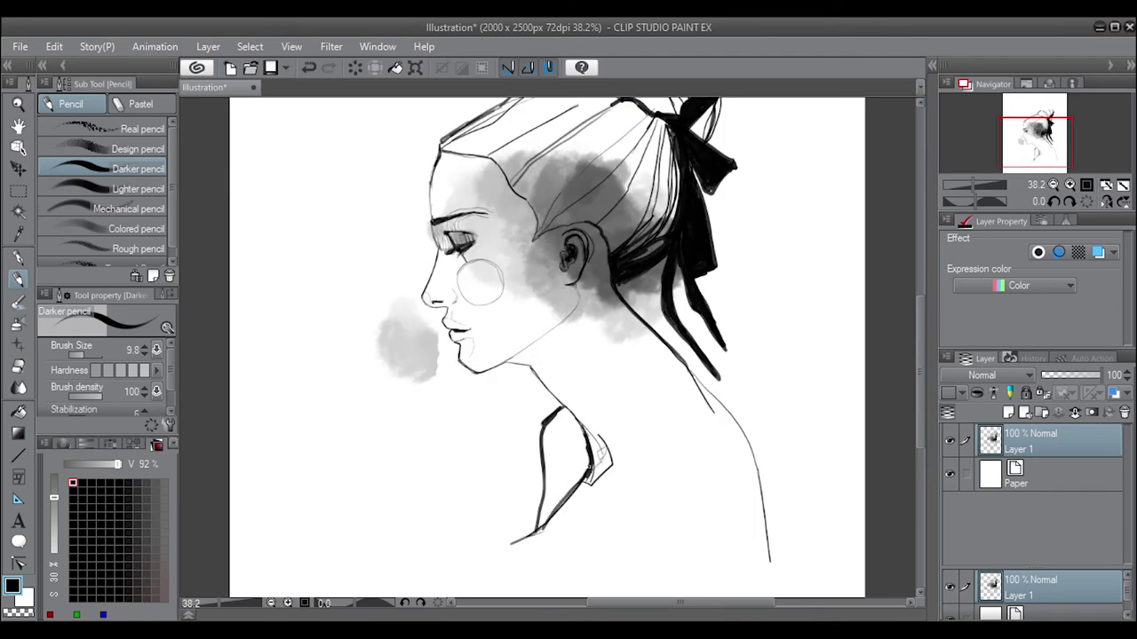
scroll(918, 351, up, 2)
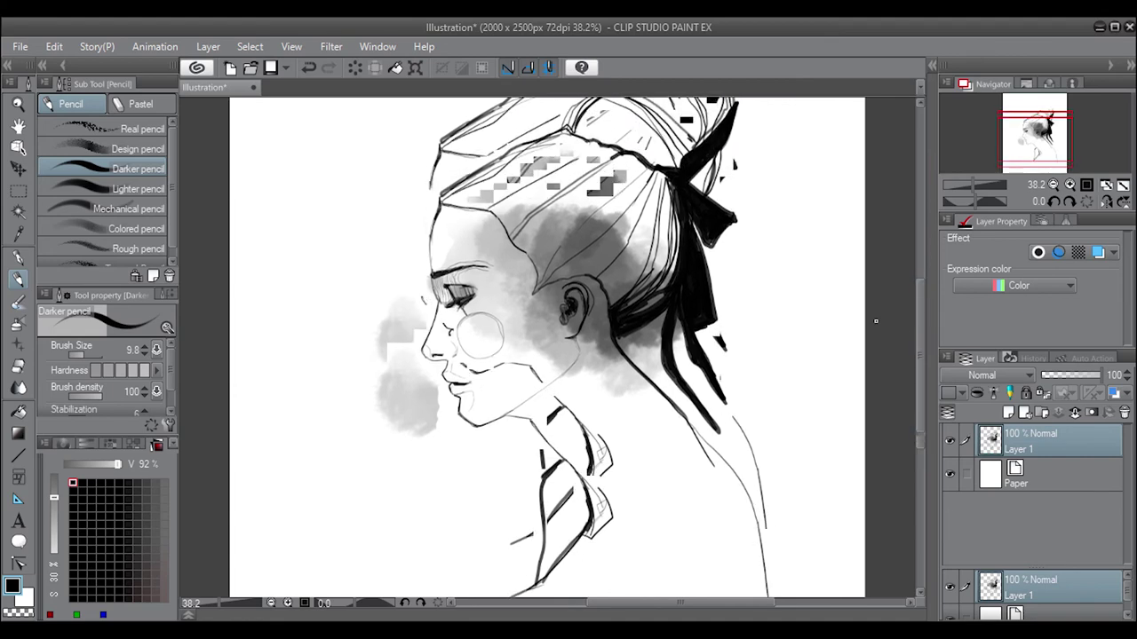
- With the Design pencil at size 140, paint grey cloud texture left of the face, below the cheek and over the collar
click(98, 148)
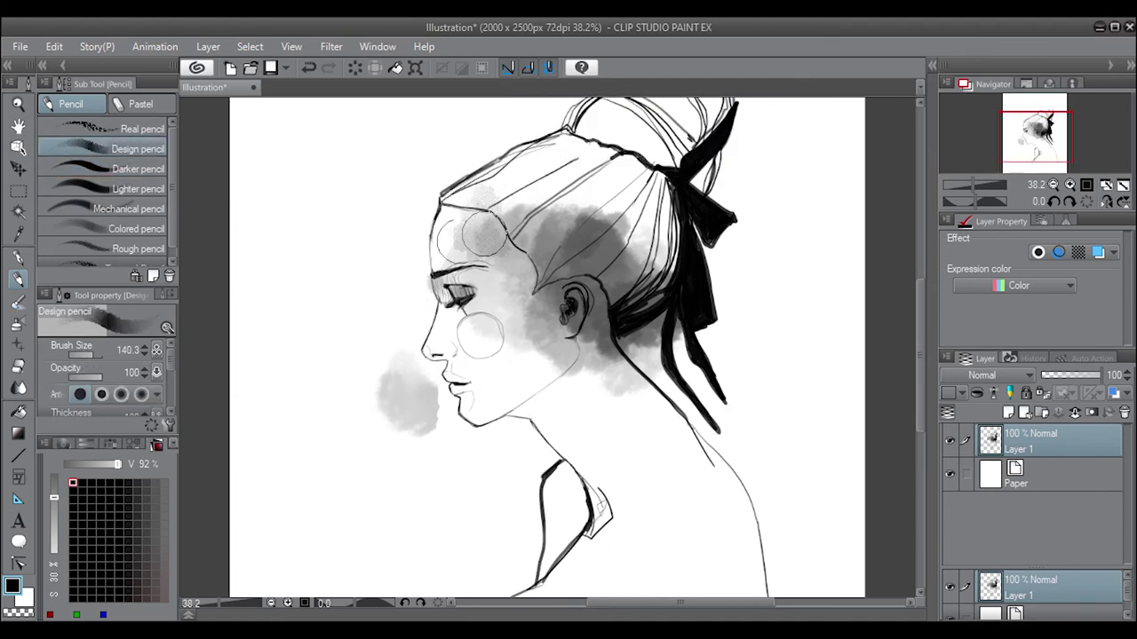
drag(484, 236, 466, 226)
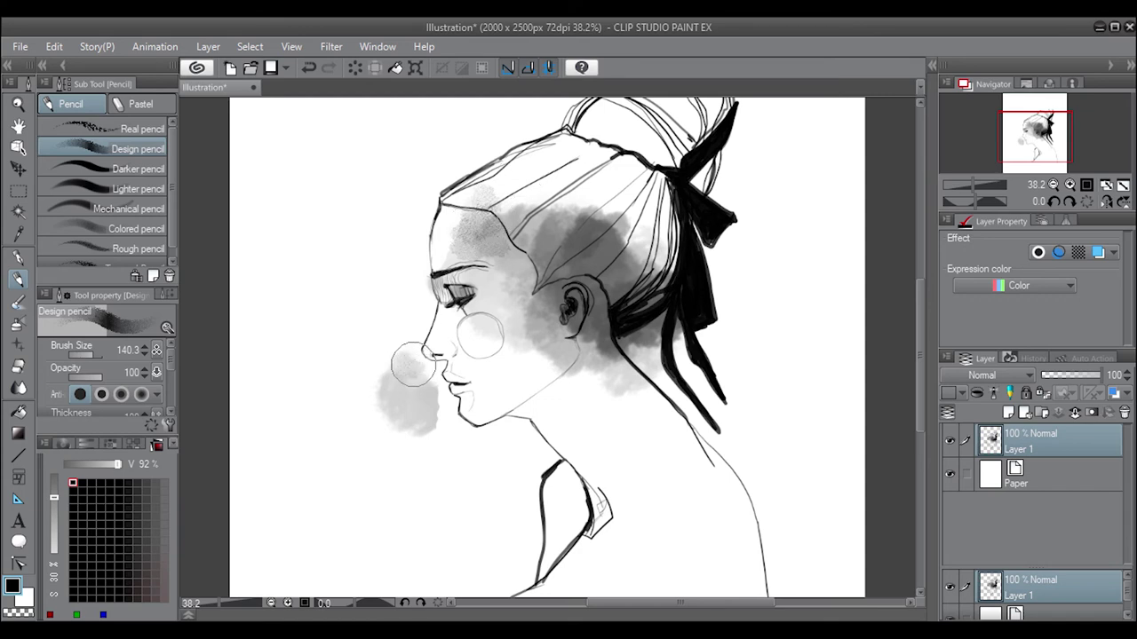
mouse_move(406, 338)
mouse_down()
mouse_move(381, 355)
mouse_move(394, 376)
mouse_move(429, 368)
mouse_up()
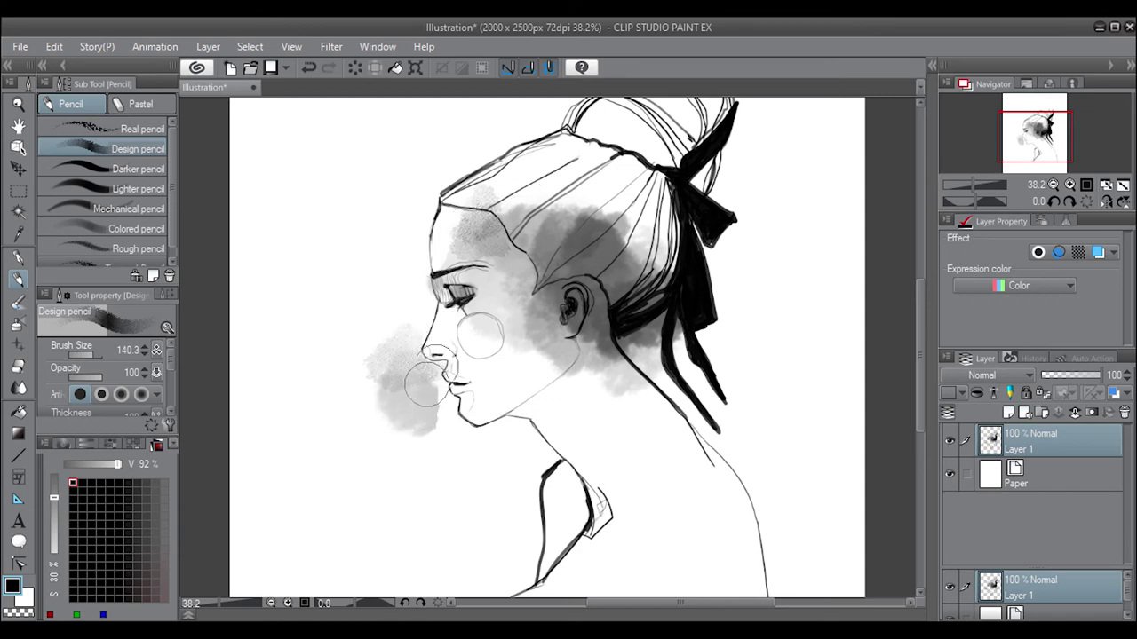
mouse_move(369, 409)
mouse_down()
mouse_move(384, 401)
mouse_move(382, 385)
mouse_move(406, 380)
mouse_move(393, 395)
mouse_move(482, 447)
mouse_move(515, 426)
mouse_move(464, 436)
mouse_move(385, 423)
mouse_move(382, 449)
mouse_move(363, 418)
mouse_move(363, 451)
mouse_move(346, 429)
mouse_move(356, 348)
mouse_move(381, 342)
mouse_move(350, 398)
mouse_move(318, 407)
mouse_move(362, 412)
mouse_move(322, 398)
mouse_move(373, 347)
mouse_move(323, 399)
mouse_move(324, 389)
mouse_up()
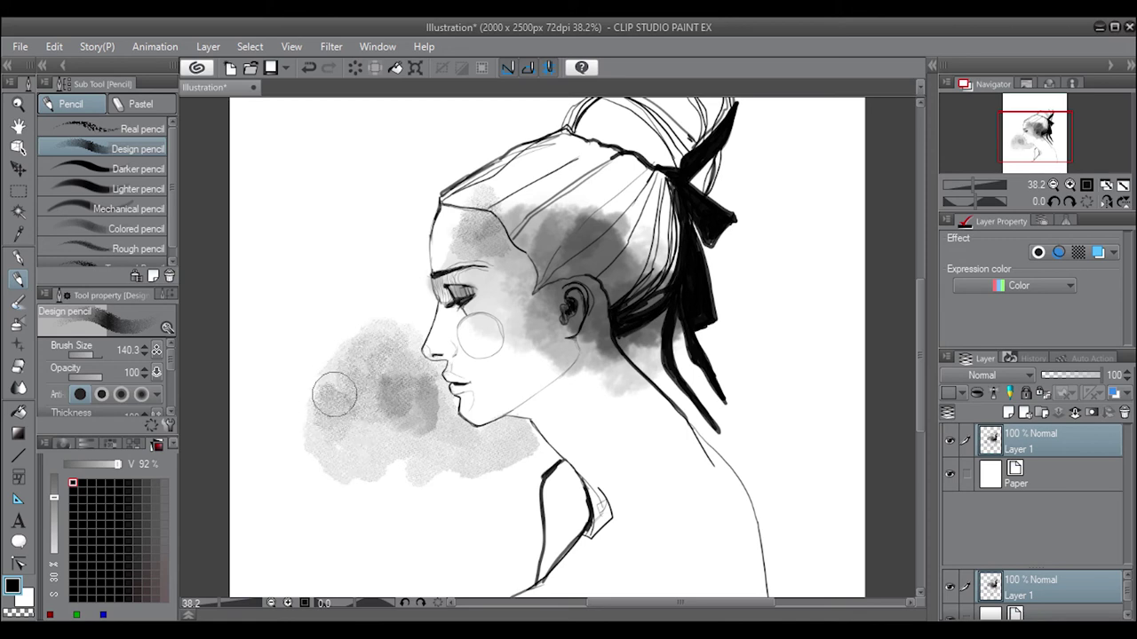
mouse_move(405, 477)
mouse_down()
mouse_move(358, 482)
mouse_move(380, 476)
mouse_up()
mouse_move(377, 538)
mouse_down()
mouse_move(311, 436)
mouse_move(360, 500)
mouse_move(347, 456)
mouse_up()
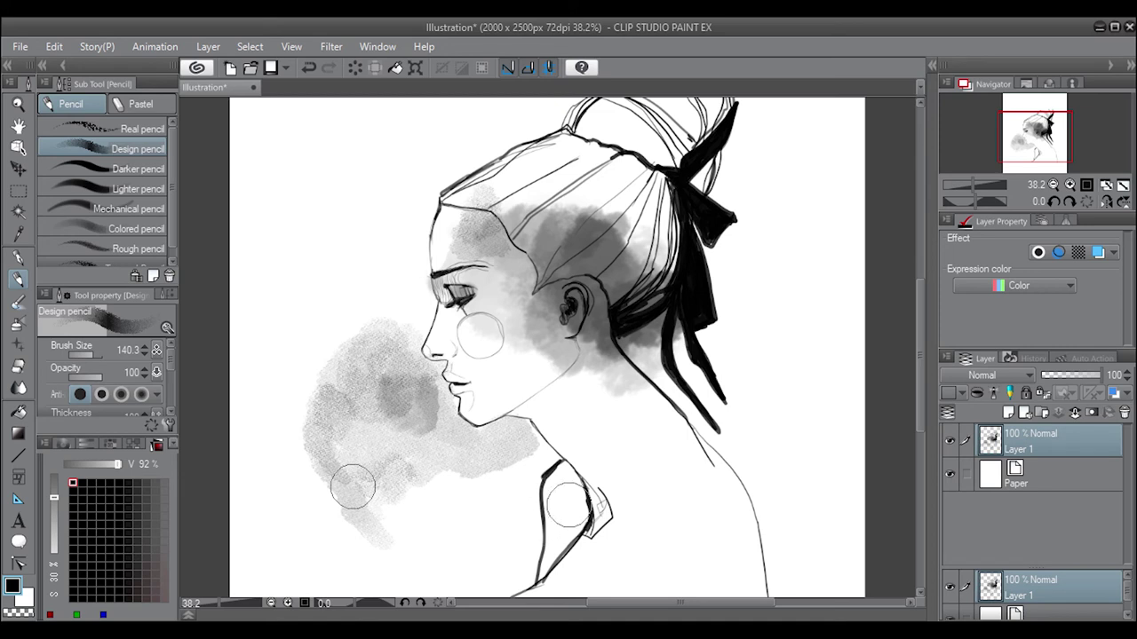
mouse_move(568, 505)
mouse_down()
mouse_move(533, 444)
mouse_move(503, 474)
mouse_move(529, 505)
mouse_move(507, 456)
mouse_move(533, 520)
mouse_move(475, 482)
mouse_move(406, 503)
mouse_move(394, 482)
mouse_move(401, 521)
mouse_move(371, 502)
mouse_up()
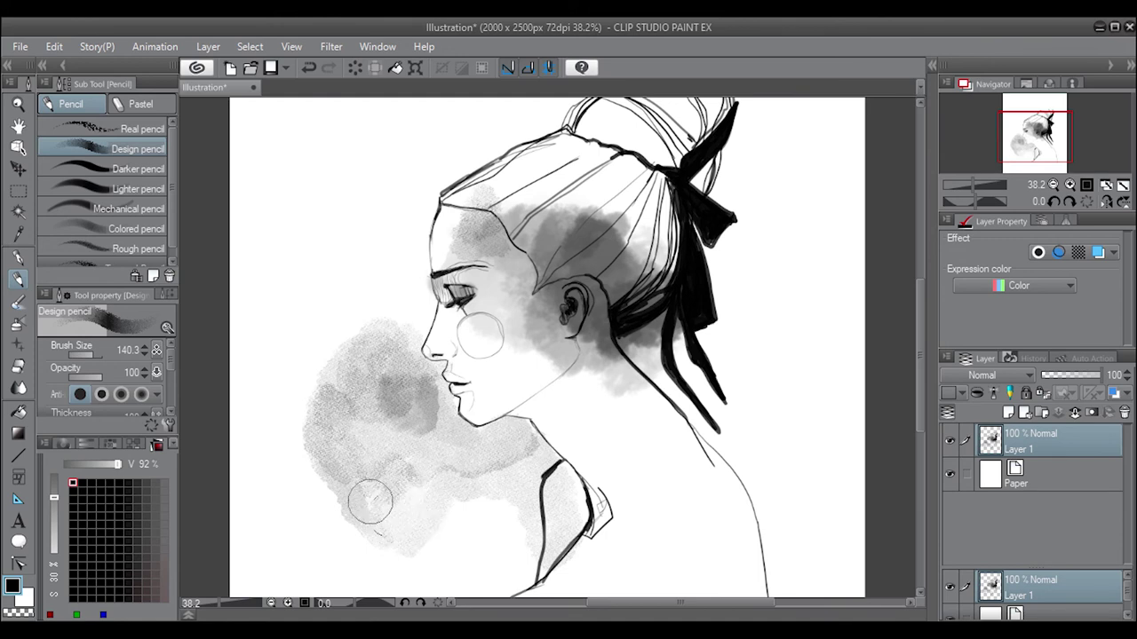
mouse_move(418, 578)
mouse_down()
mouse_move(432, 525)
mouse_move(464, 499)
mouse_move(524, 524)
mouse_move(510, 548)
mouse_move(538, 573)
mouse_move(498, 533)
mouse_move(452, 563)
mouse_move(462, 582)
mouse_move(457, 563)
mouse_move(406, 584)
mouse_move(474, 548)
mouse_move(411, 556)
mouse_move(418, 507)
mouse_move(469, 457)
mouse_move(436, 530)
mouse_move(500, 482)
mouse_move(454, 518)
mouse_move(375, 535)
mouse_move(375, 523)
mouse_move(381, 544)
mouse_move(380, 513)
mouse_up()
- Paint a broad Design pencil stroke enlarging and darkening the grey wash over the back of the head
scroll(921, 386, up, 1)
scroll(925, 387, down, 2)
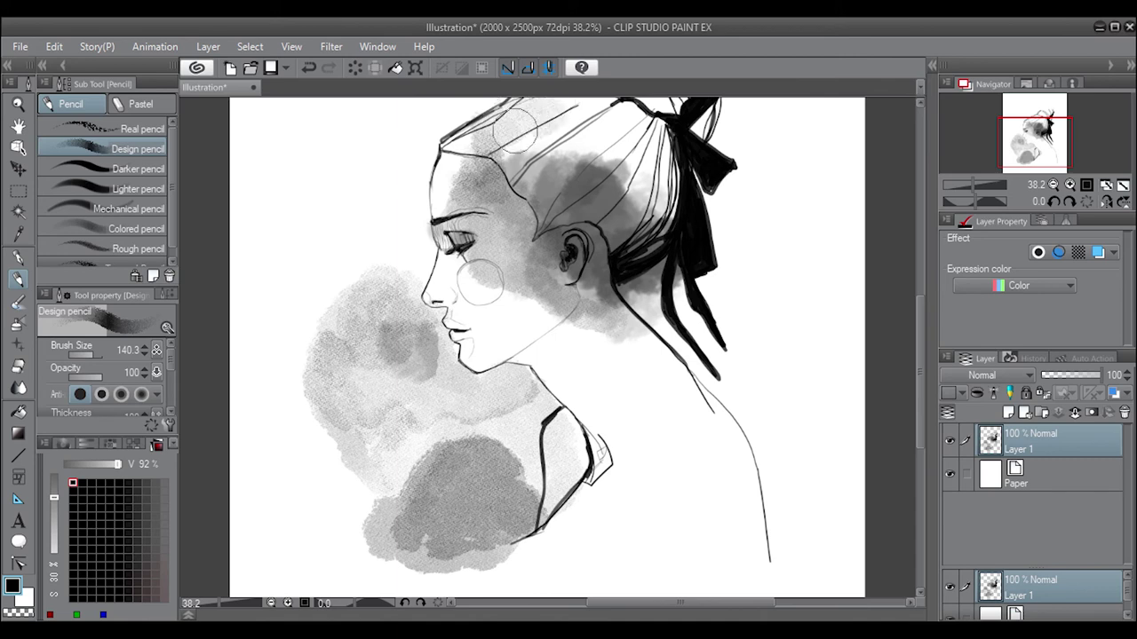
mouse_move(548, 128)
mouse_down()
mouse_move(508, 140)
mouse_move(576, 124)
mouse_move(533, 138)
mouse_move(588, 142)
mouse_move(555, 168)
mouse_move(569, 142)
mouse_move(527, 178)
mouse_move(605, 165)
mouse_move(568, 211)
mouse_move(632, 120)
mouse_move(572, 201)
mouse_move(627, 142)
mouse_move(574, 180)
mouse_move(653, 160)
mouse_move(636, 225)
mouse_move(666, 175)
mouse_move(573, 267)
mouse_move(559, 263)
mouse_move(622, 300)
mouse_move(648, 293)
mouse_move(586, 275)
mouse_move(682, 289)
mouse_move(755, 217)
mouse_move(711, 191)
mouse_move(757, 206)
mouse_move(731, 204)
mouse_move(711, 267)
mouse_move(729, 311)
mouse_move(766, 255)
mouse_move(736, 325)
mouse_move(739, 351)
mouse_move(784, 275)
mouse_move(761, 173)
mouse_move(714, 134)
mouse_move(644, 182)
mouse_move(657, 231)
mouse_move(626, 338)
mouse_move(675, 404)
mouse_move(718, 346)
mouse_move(741, 363)
mouse_move(802, 310)
mouse_move(823, 257)
mouse_move(791, 187)
mouse_move(807, 246)
mouse_move(776, 142)
mouse_move(799, 207)
mouse_move(727, 405)
mouse_up()
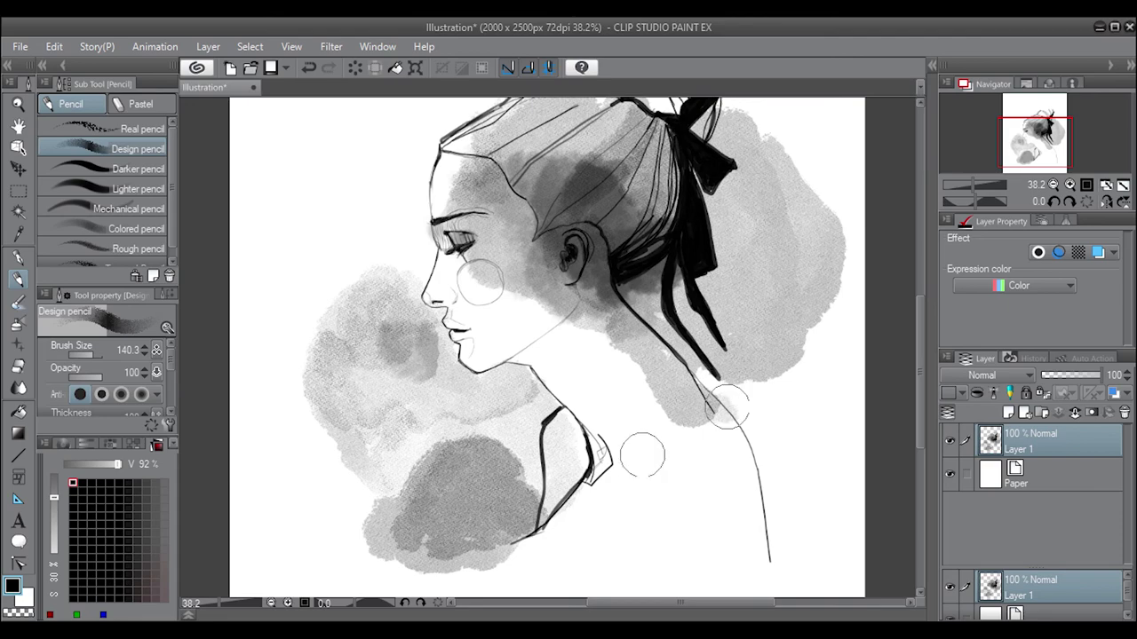
- Paint grey wash over the top of the bun and deepen the shading behind and right of the ribbon
scroll(921, 338, up, 2)
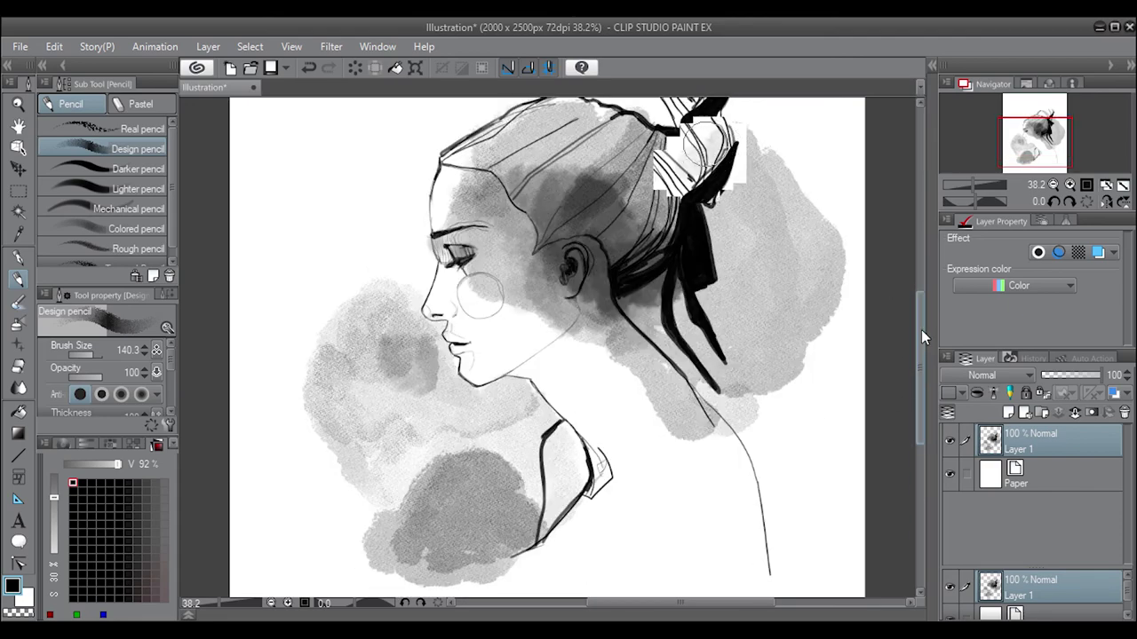
scroll(921, 330, up, 2)
mouse_move(675, 142)
mouse_down()
mouse_move(657, 186)
mouse_move(604, 156)
mouse_move(468, 186)
mouse_move(520, 114)
mouse_move(702, 120)
mouse_move(595, 186)
mouse_move(533, 204)
mouse_move(541, 200)
mouse_move(516, 267)
mouse_move(533, 195)
mouse_move(515, 267)
mouse_move(556, 191)
mouse_move(515, 266)
mouse_move(526, 298)
mouse_move(516, 257)
mouse_move(524, 218)
mouse_move(577, 173)
mouse_move(583, 288)
mouse_move(640, 213)
mouse_move(588, 267)
mouse_move(637, 231)
mouse_move(581, 324)
mouse_move(619, 367)
mouse_move(597, 341)
mouse_move(693, 389)
mouse_move(748, 331)
mouse_move(744, 300)
mouse_move(754, 292)
mouse_move(744, 287)
mouse_move(805, 294)
mouse_move(744, 329)
mouse_move(589, 286)
mouse_move(543, 297)
mouse_move(540, 282)
mouse_up()
mouse_move(619, 372)
mouse_down()
mouse_move(693, 391)
mouse_move(790, 295)
mouse_move(729, 293)
mouse_move(717, 342)
mouse_move(702, 276)
mouse_move(821, 293)
mouse_move(711, 273)
mouse_up()
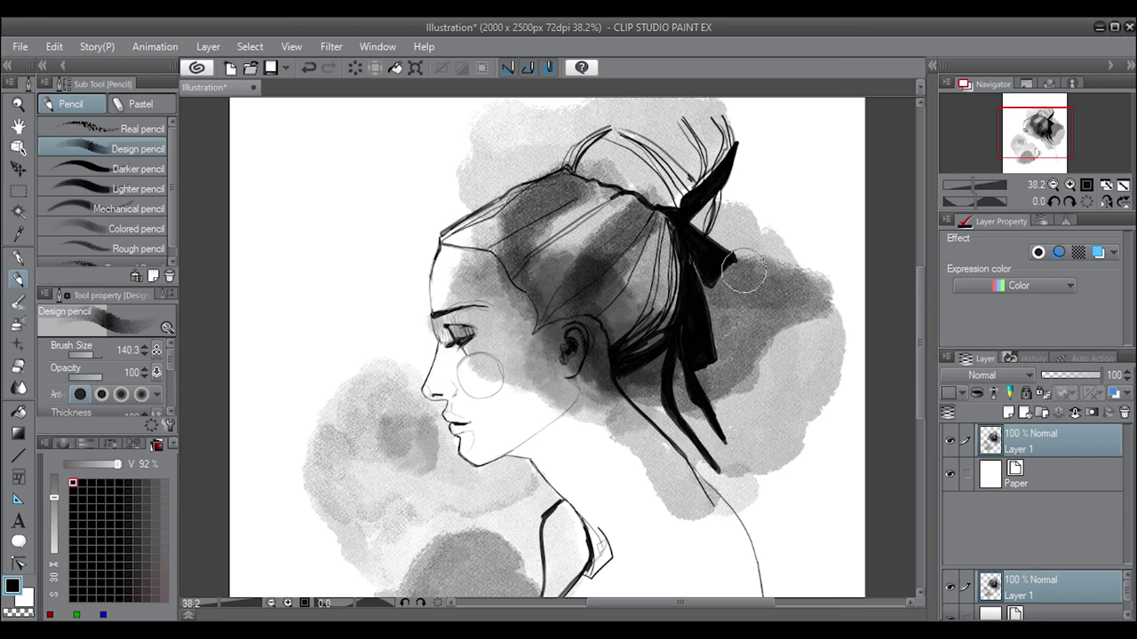
mouse_move(777, 282)
mouse_down()
mouse_move(798, 302)
mouse_move(684, 379)
mouse_move(751, 282)
mouse_move(730, 391)
mouse_move(807, 318)
mouse_move(698, 238)
mouse_up()
- Repaint the ribbon as a bold bow, darken the strands beside it, and dab darker grey spots to its right
mouse_move(715, 276)
mouse_down()
mouse_move(702, 213)
mouse_move(657, 177)
mouse_move(640, 190)
mouse_move(599, 160)
mouse_move(640, 153)
mouse_move(569, 178)
mouse_move(551, 233)
mouse_move(584, 224)
mouse_move(644, 170)
mouse_move(681, 162)
mouse_move(653, 188)
mouse_move(684, 200)
mouse_move(672, 144)
mouse_move(666, 199)
mouse_move(632, 174)
mouse_move(680, 218)
mouse_move(634, 260)
mouse_move(675, 275)
mouse_move(653, 222)
mouse_move(667, 266)
mouse_up()
drag(657, 218, 670, 280)
mouse_move(755, 447)
mouse_down()
mouse_move(787, 400)
mouse_move(782, 387)
mouse_move(757, 451)
mouse_up()
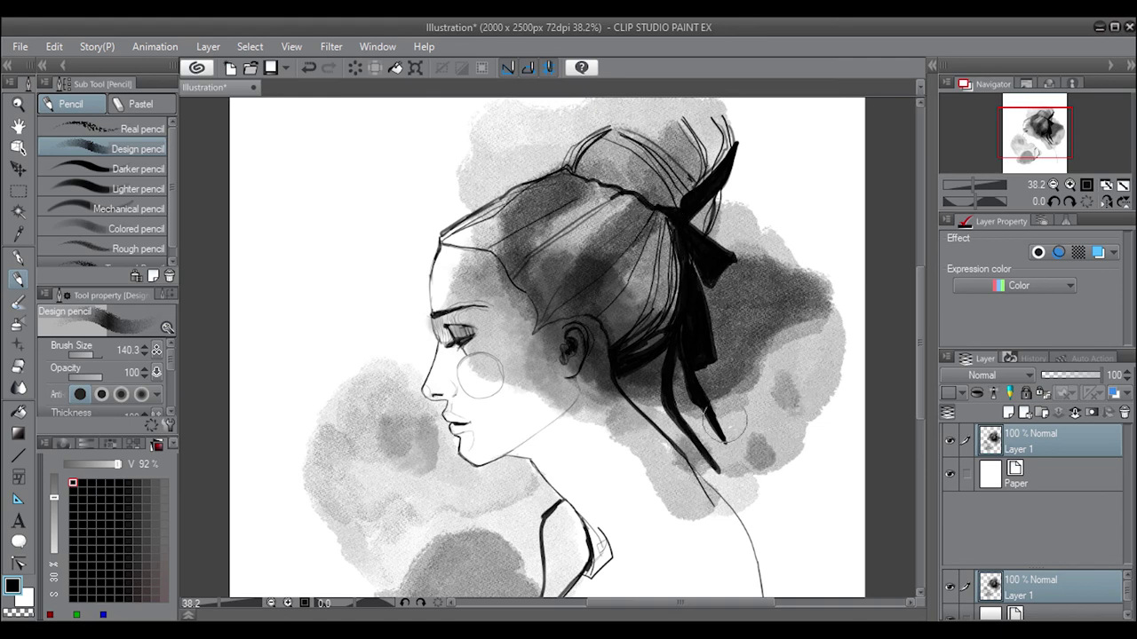
- Deepen the grey dabs right of the ribbon and shade the bun's top and upper-left darker
drag(780, 391, 785, 398)
drag(755, 448, 762, 455)
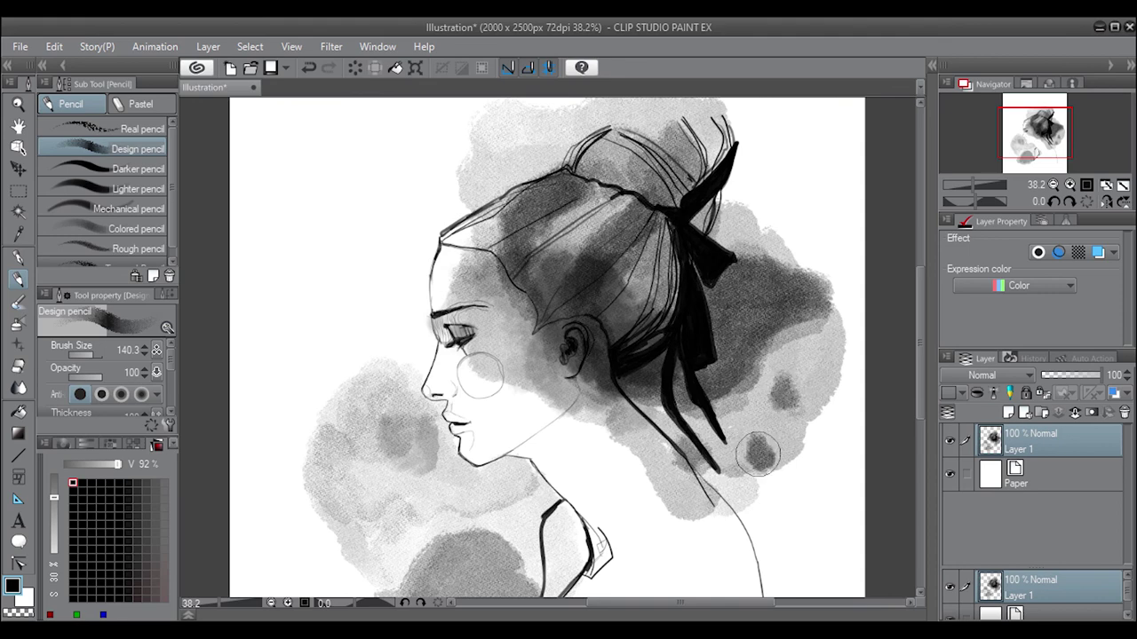
drag(780, 389, 785, 396)
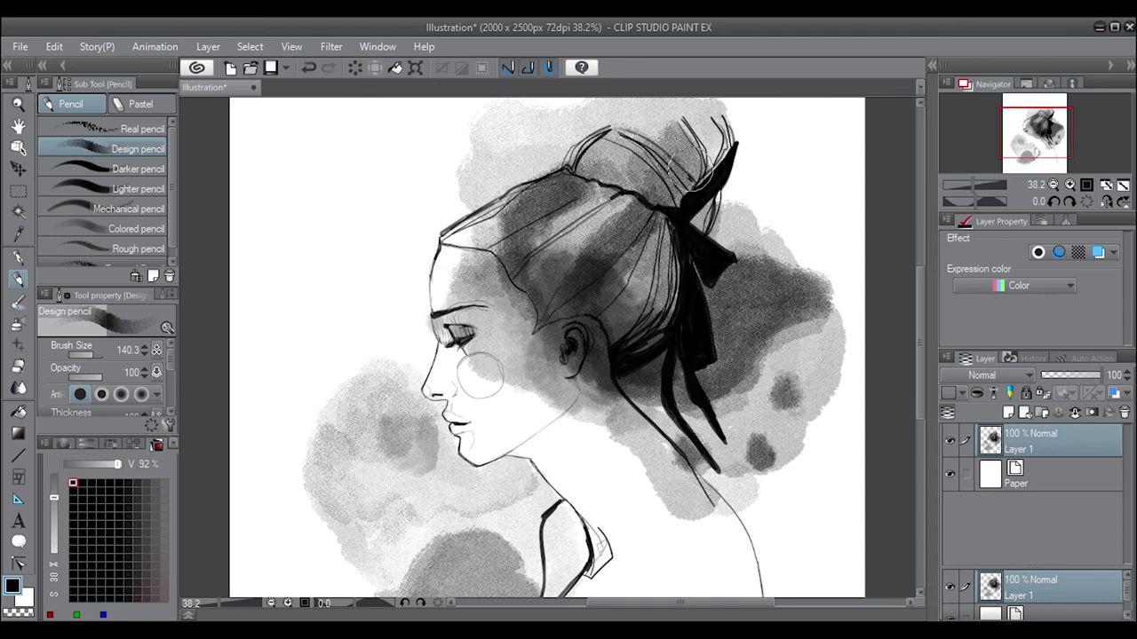
mouse_move(701, 151)
mouse_down()
mouse_move(668, 191)
mouse_move(724, 155)
mouse_move(682, 202)
mouse_move(691, 173)
mouse_move(622, 173)
mouse_move(653, 142)
mouse_move(674, 187)
mouse_move(582, 209)
mouse_move(626, 195)
mouse_move(612, 200)
mouse_move(672, 153)
mouse_up()
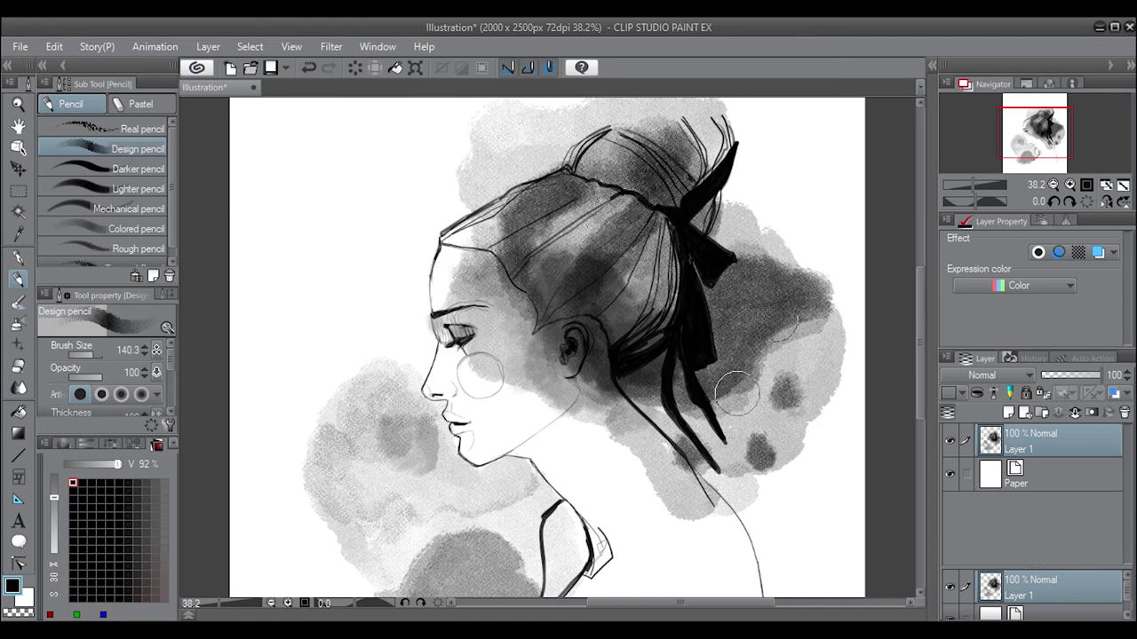
mouse_move(722, 140)
mouse_down()
mouse_move(679, 182)
mouse_move(715, 147)
mouse_move(550, 164)
mouse_move(530, 185)
mouse_move(568, 155)
mouse_move(564, 137)
mouse_up()
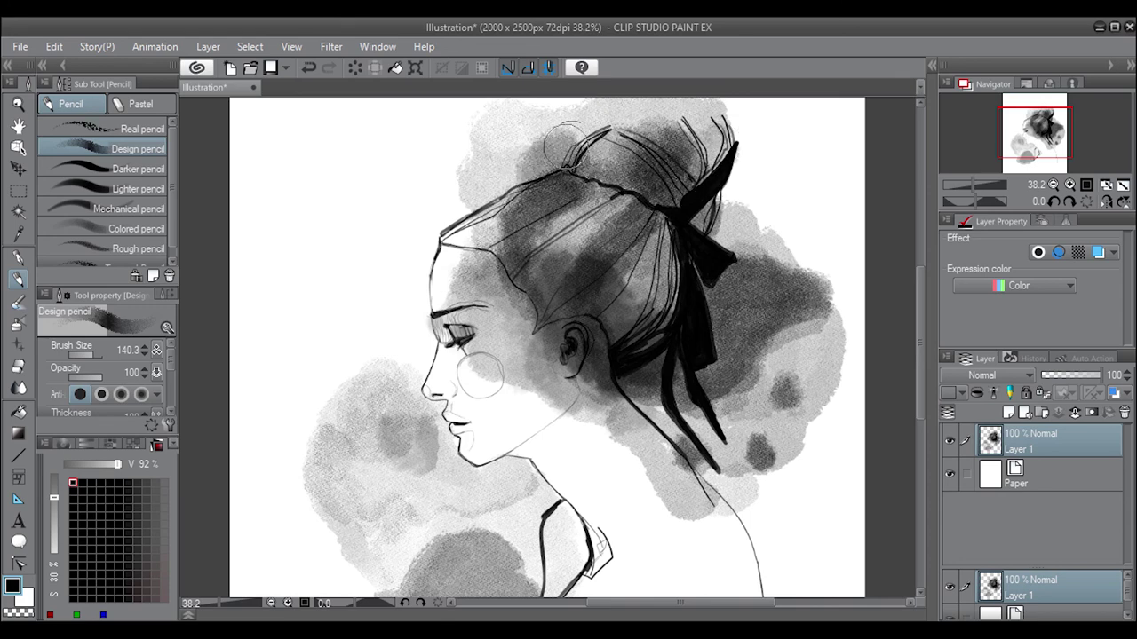
mouse_move(549, 188)
mouse_down()
mouse_move(568, 155)
mouse_move(584, 158)
mouse_up()
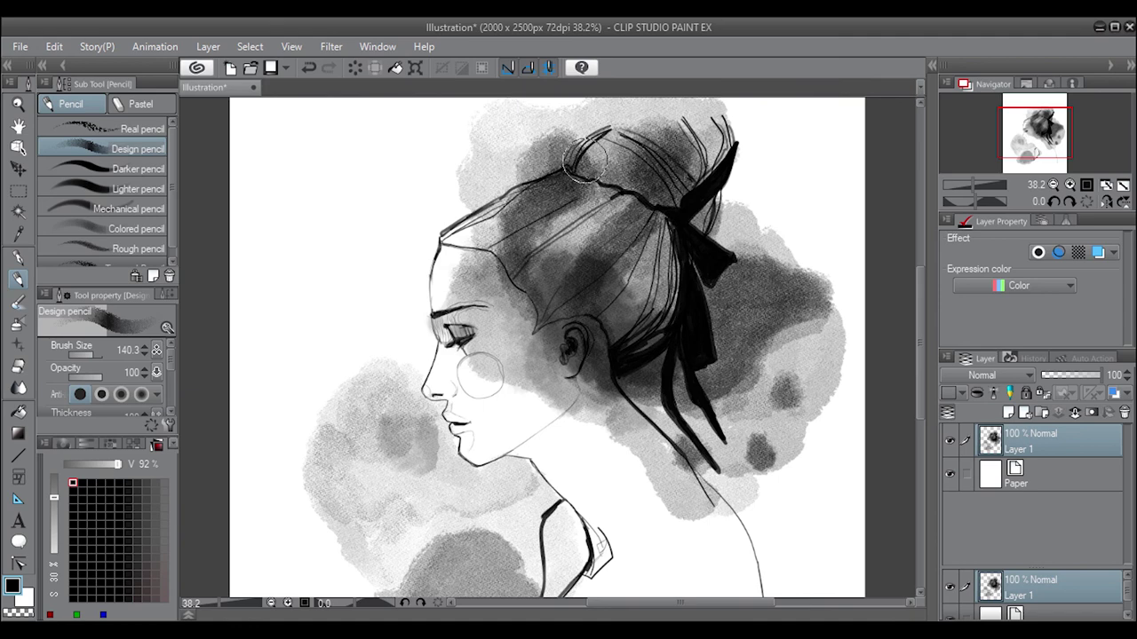
- Darken the shading around the lips, chin and behind the ear; a hoop earring stroke is undone
mouse_move(388, 440)
mouse_down()
mouse_move(443, 434)
mouse_move(435, 444)
mouse_move(383, 378)
mouse_move(342, 409)
mouse_move(338, 399)
mouse_move(400, 431)
mouse_move(469, 546)
mouse_move(516, 583)
mouse_move(419, 569)
mouse_move(443, 553)
mouse_up()
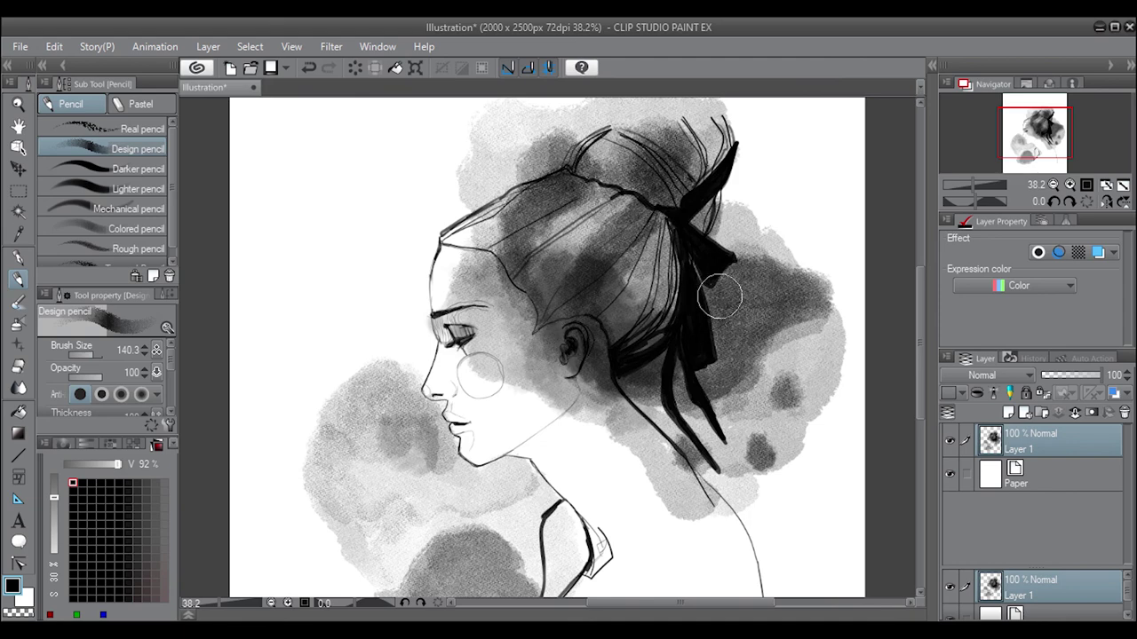
mouse_move(693, 366)
mouse_down()
mouse_move(648, 373)
mouse_move(641, 336)
mouse_up()
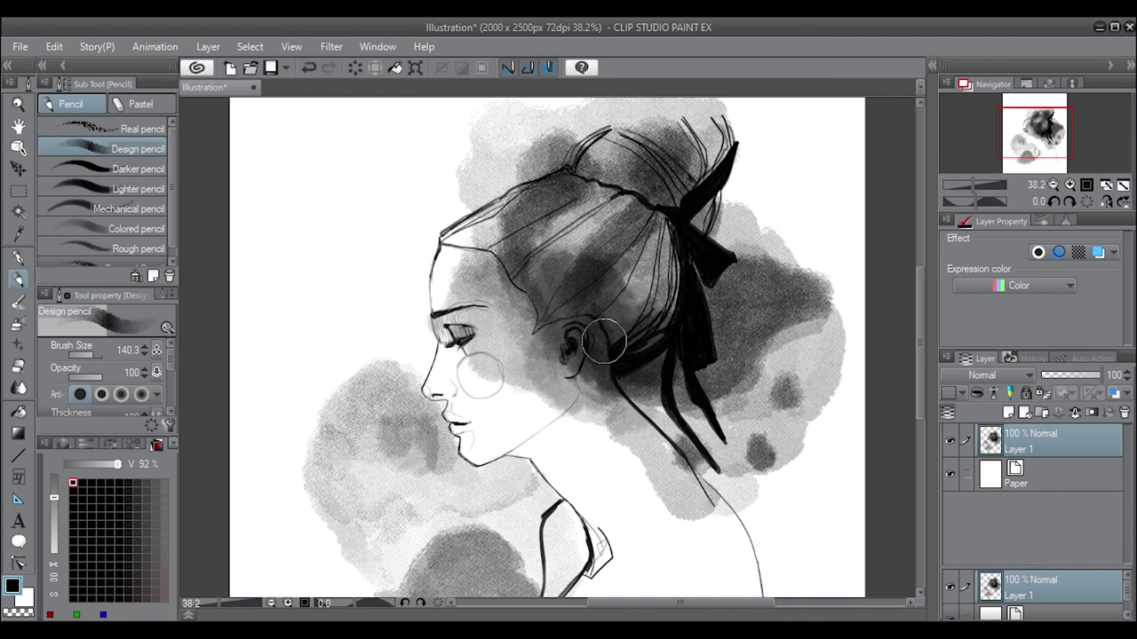
drag(573, 344, 609, 343)
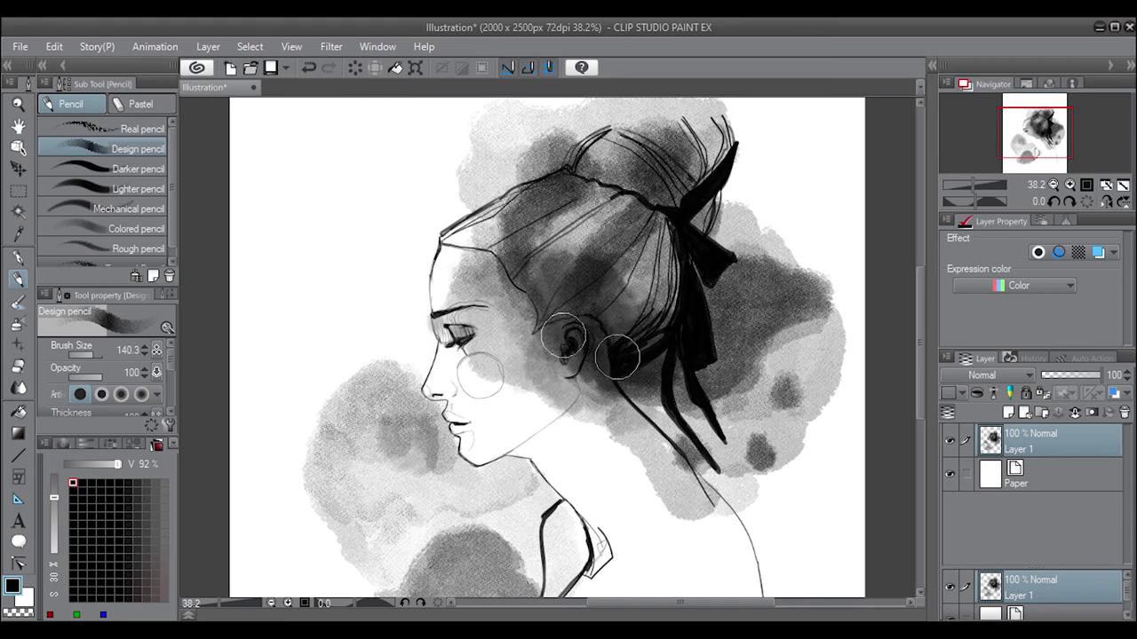
key(ctrl+z)
key(ctrl+z)
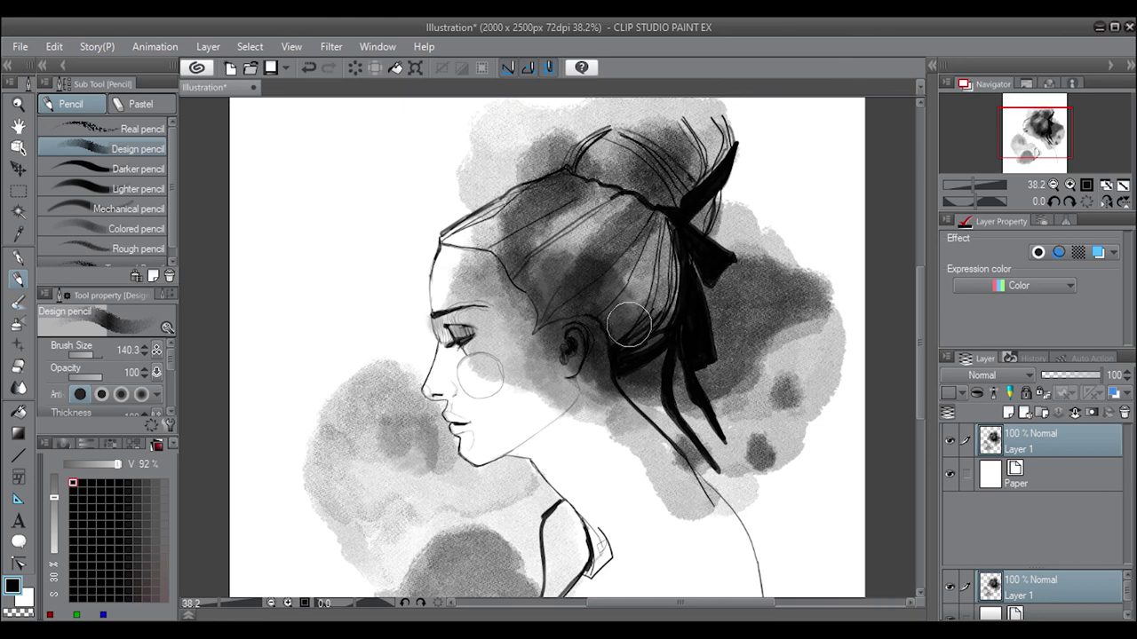
- Switch to the Darker pencil at size 9.8 and add a thin curve below the ear toward the neck
click(118, 172)
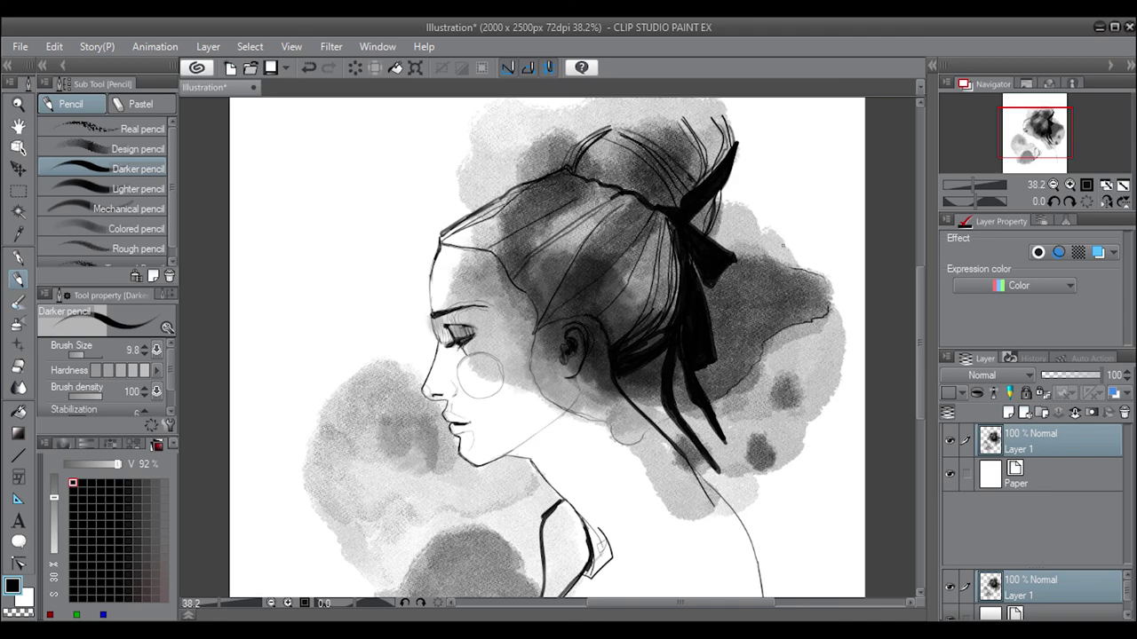
drag(917, 313, 921, 335)
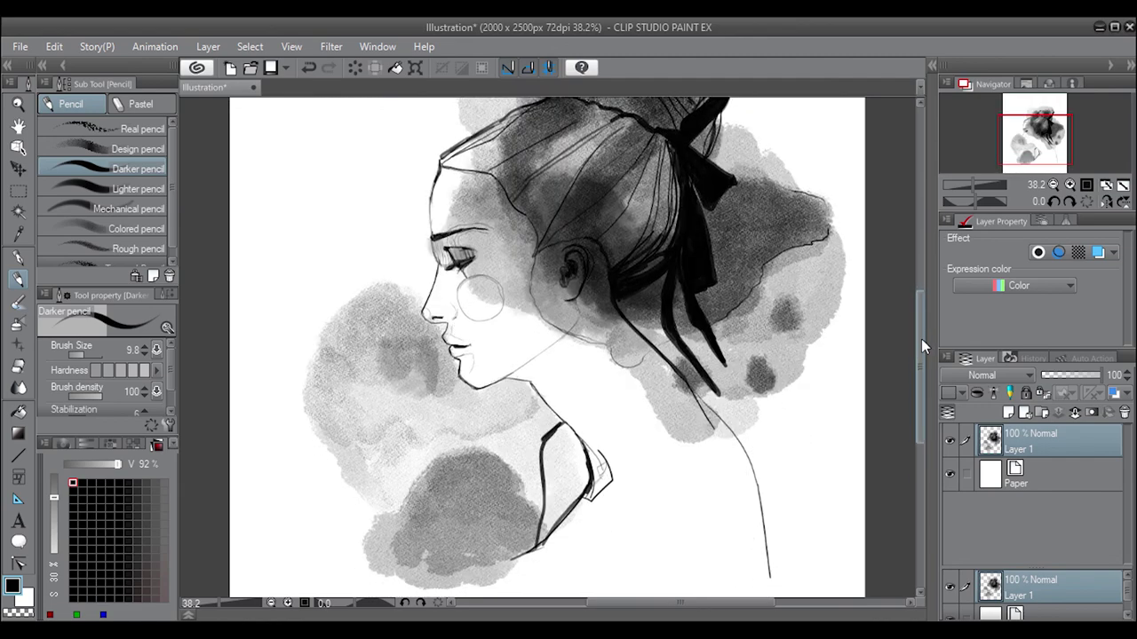